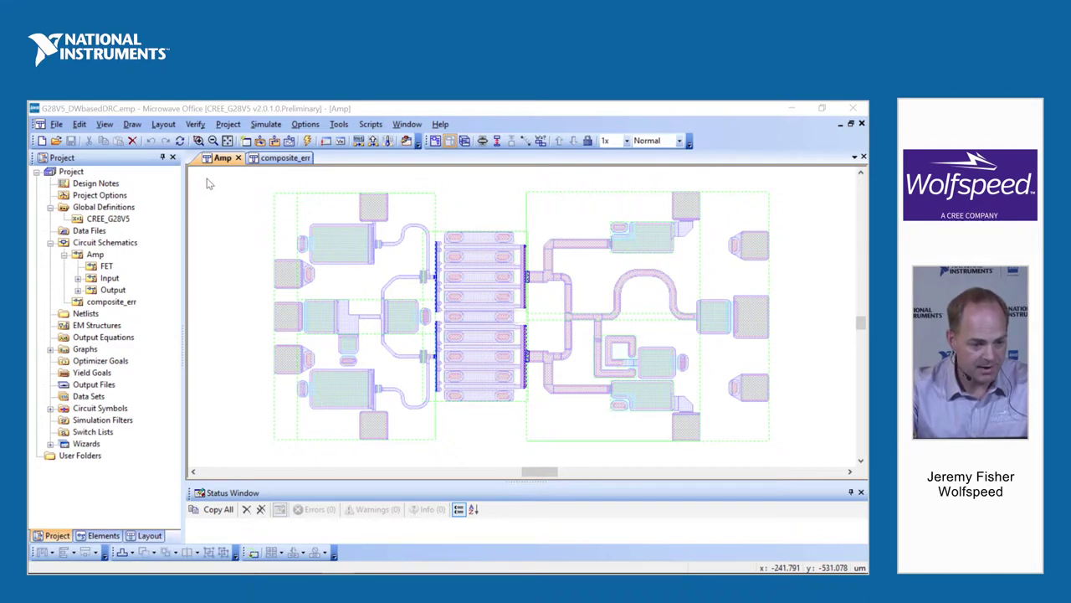
# Step: Highlight all Amp layout nets in distinct colours, then select the blue input and magenta output nets
pyautogui.click(198, 125)
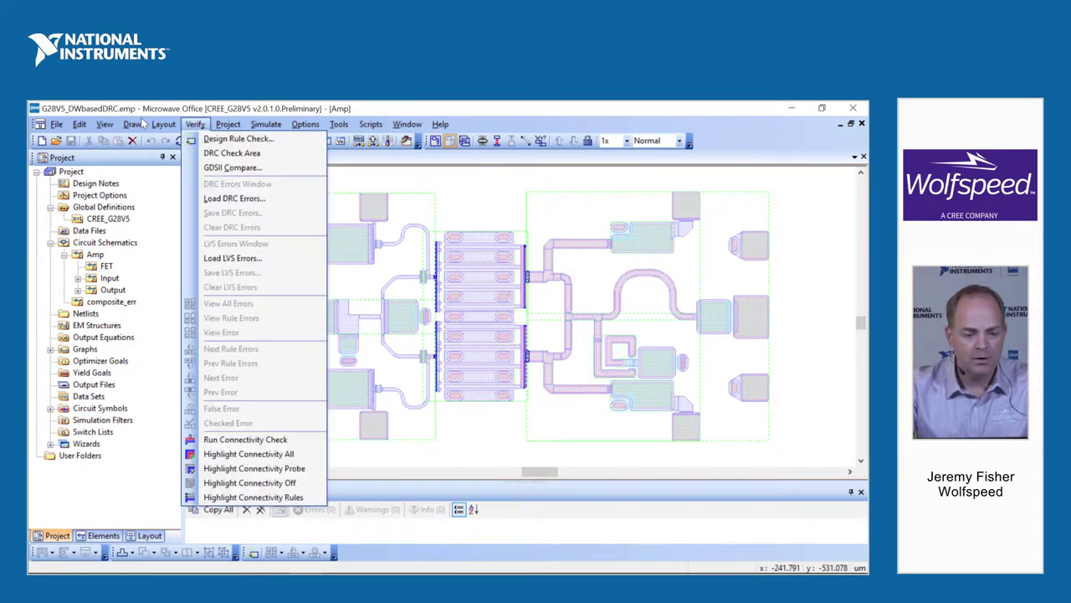
pyautogui.click(216, 454)
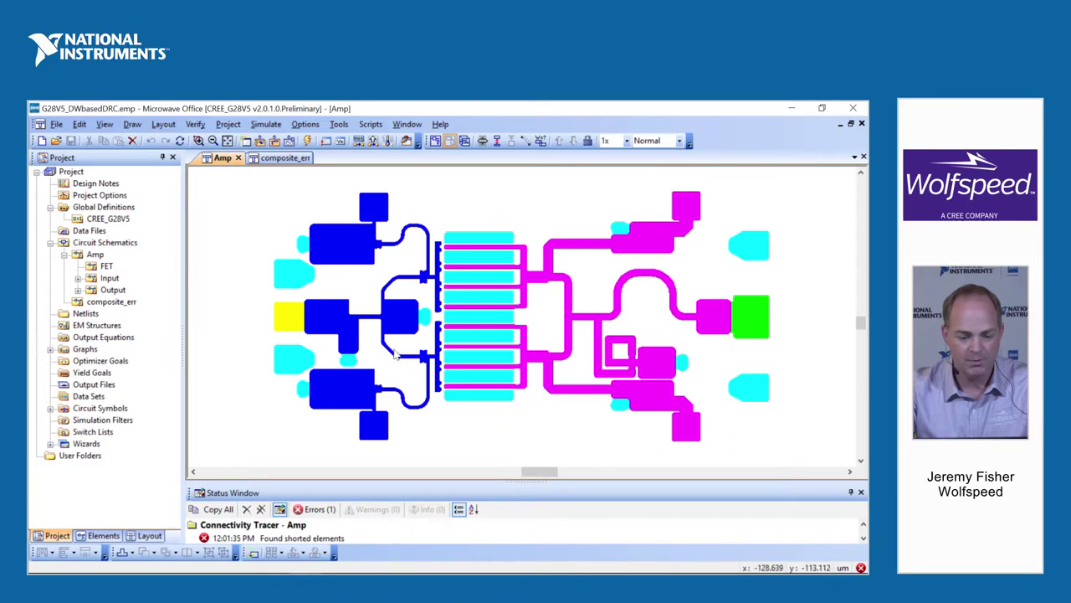
pyautogui.click(381, 430)
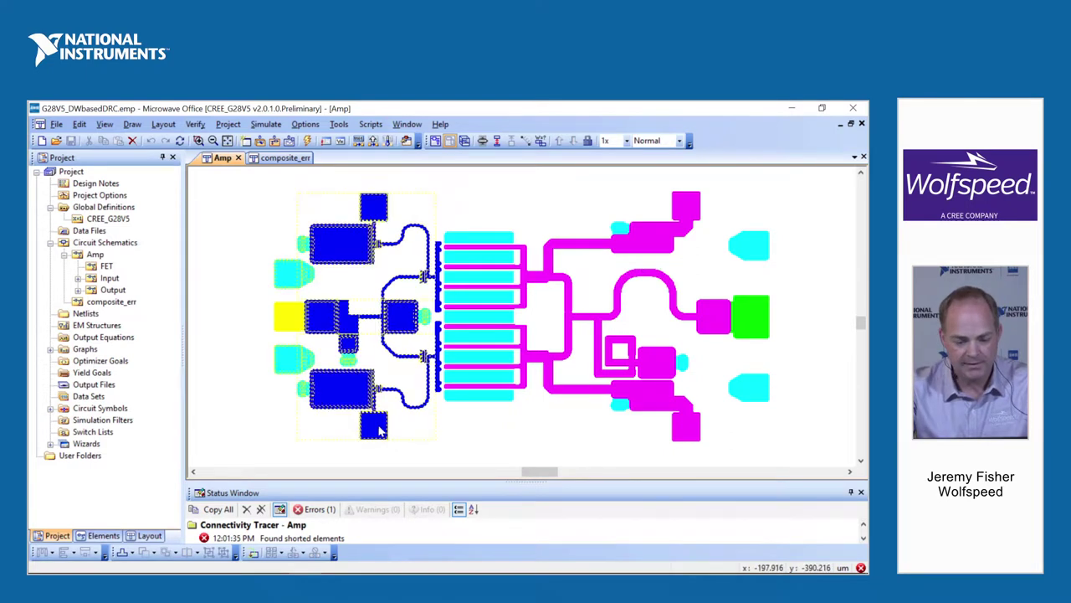
pyautogui.click(331, 414)
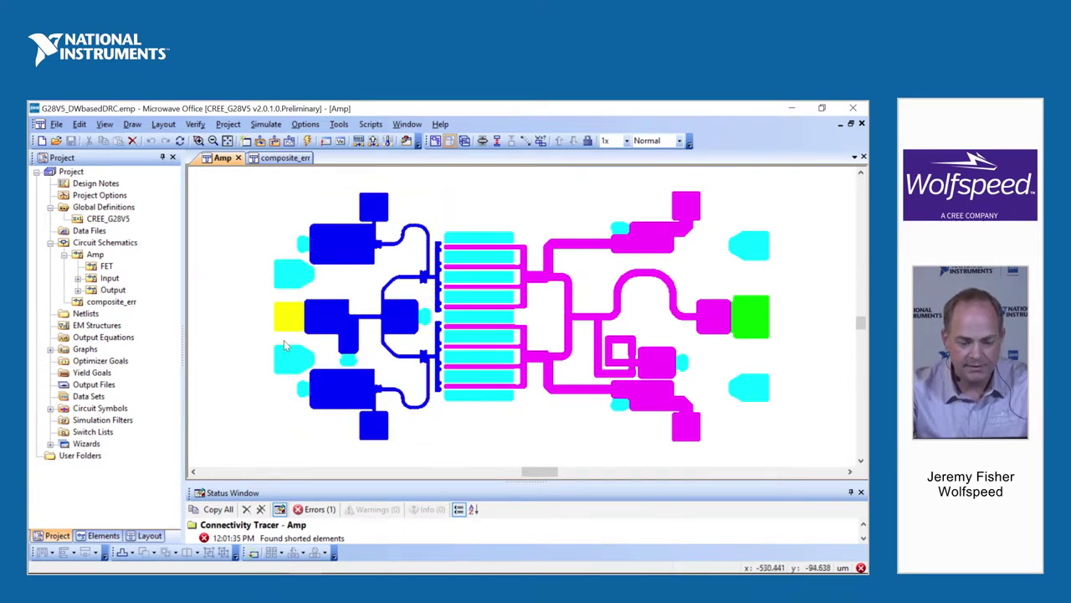
pyautogui.click(725, 322)
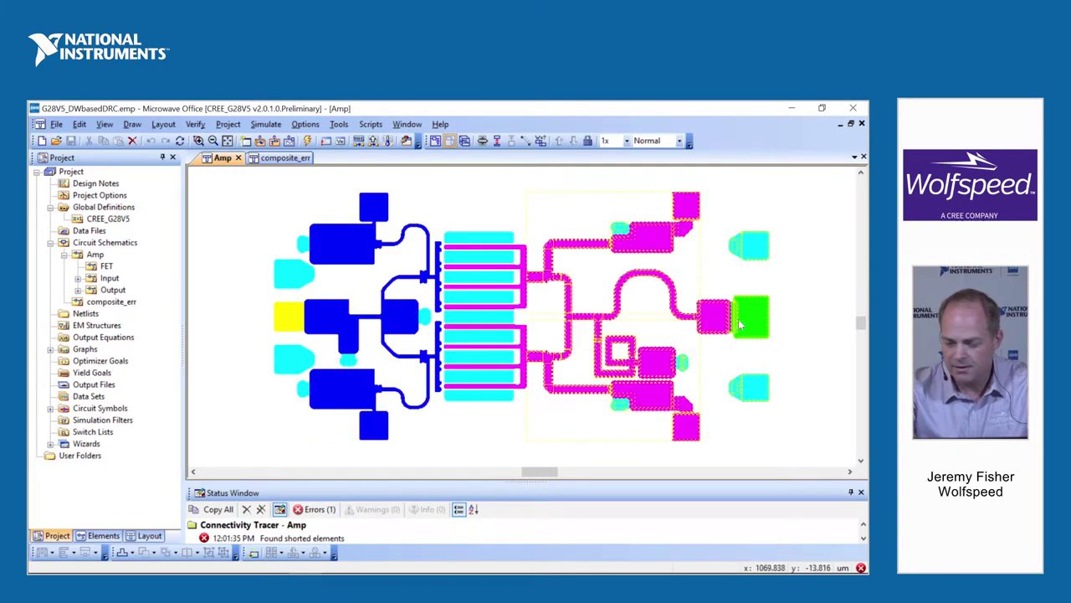
pyautogui.press('Escape')
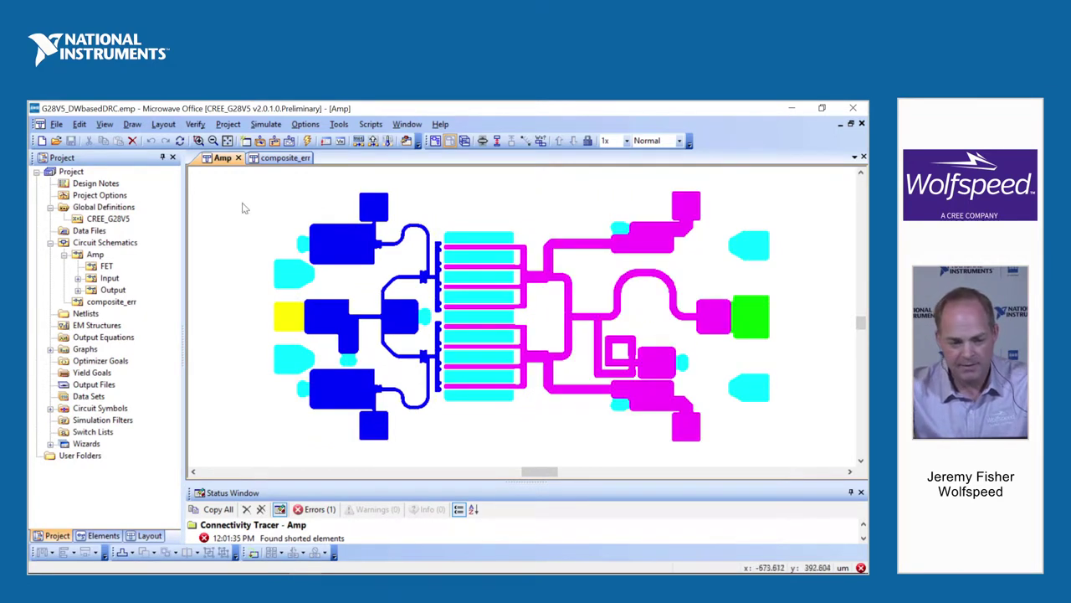
pyautogui.click(164, 124)
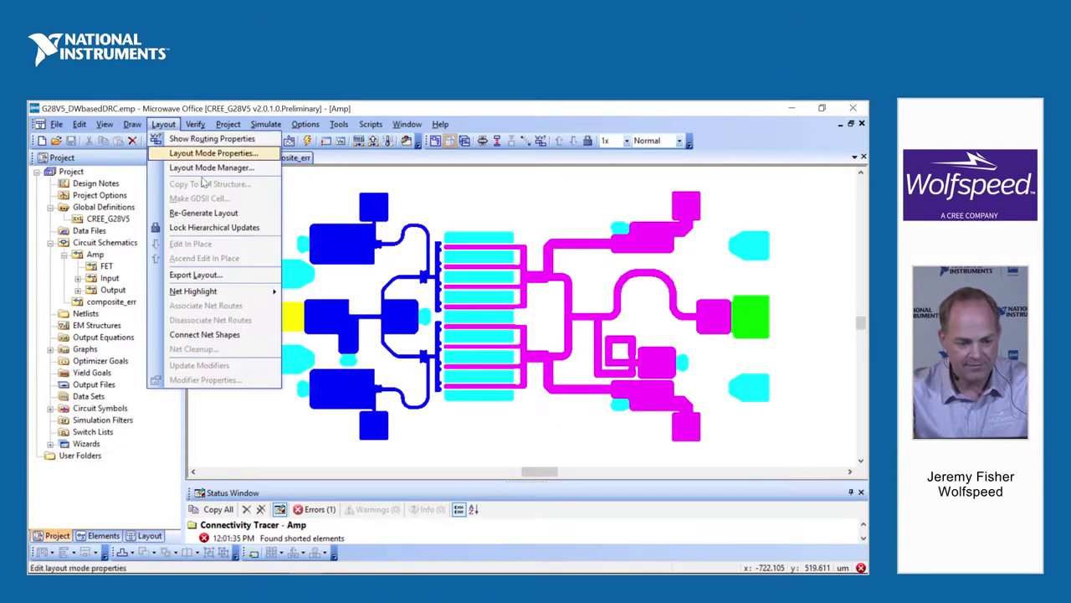
pyautogui.click(195, 124)
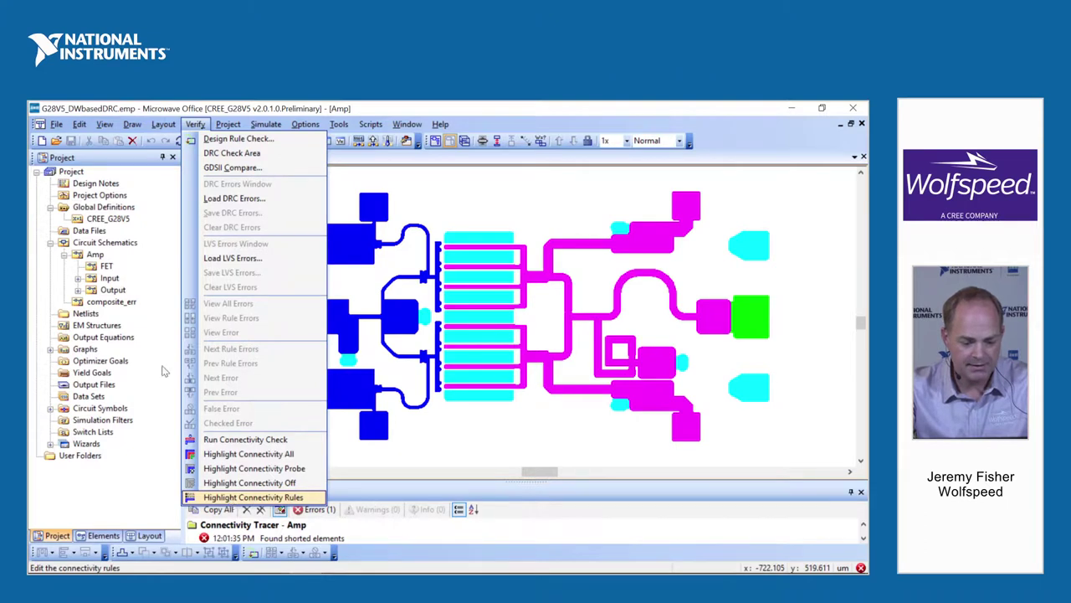
pyautogui.click(233, 499)
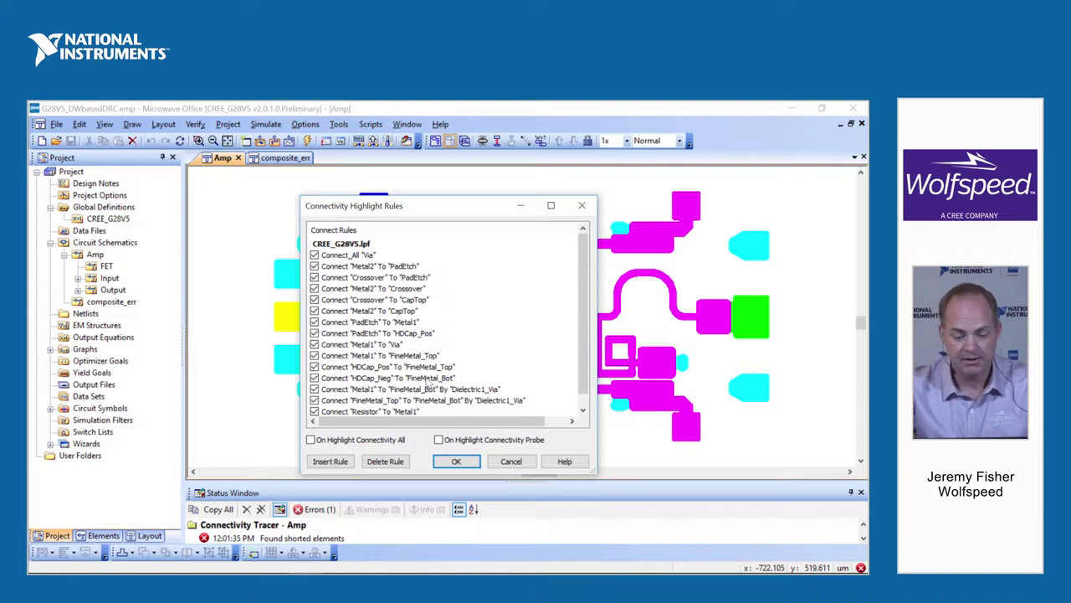
# Step: Accept the connectivity rules and probe the magenta output, cyan transistor-finger and blue input nets
pyautogui.click(455, 461)
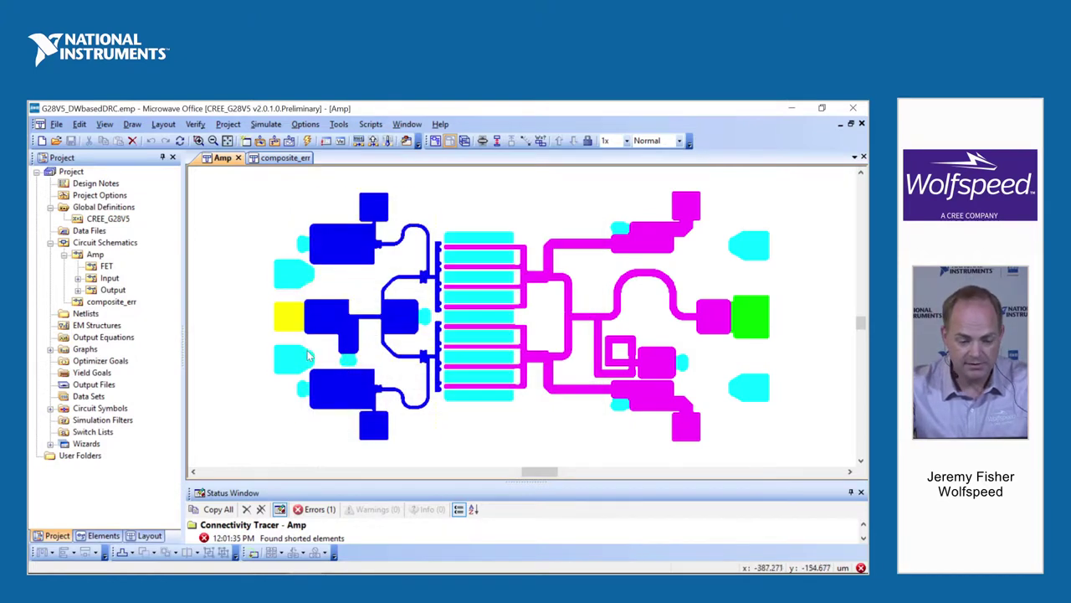
pyautogui.click(724, 310)
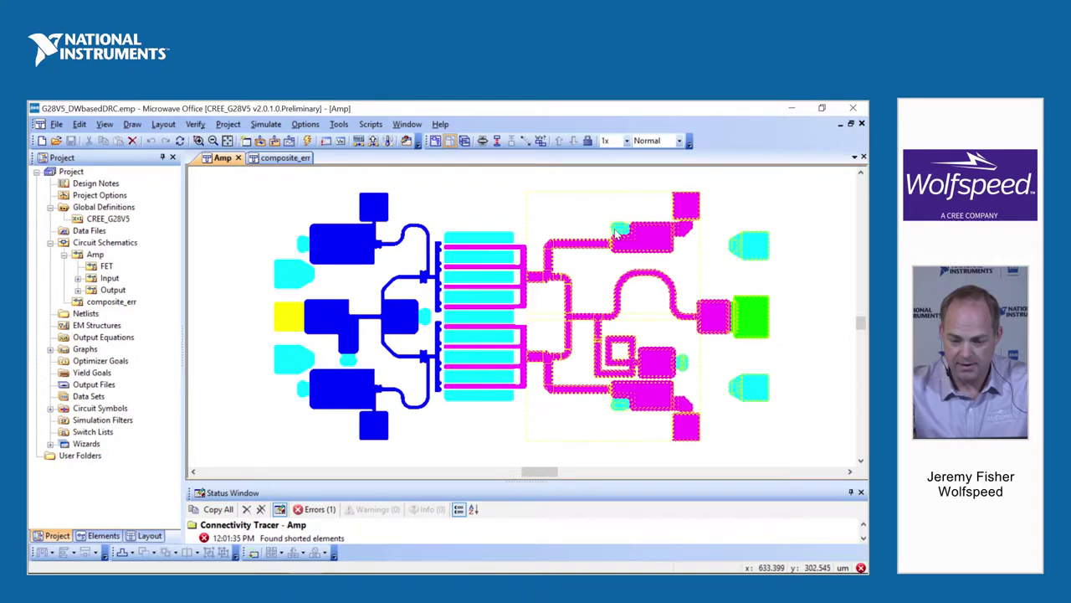
pyautogui.click(474, 246)
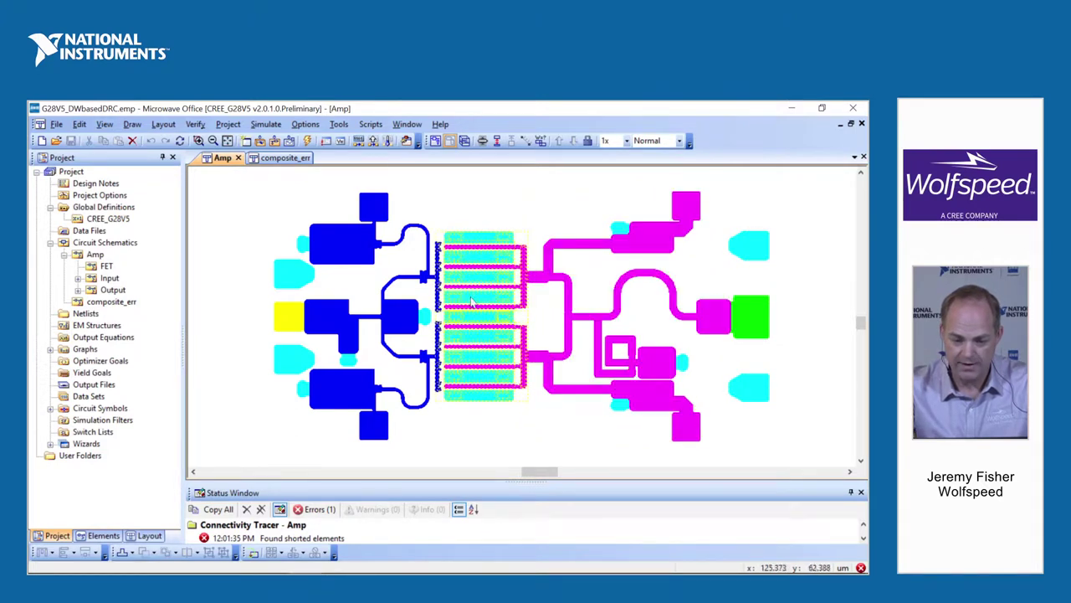
pyautogui.click(377, 202)
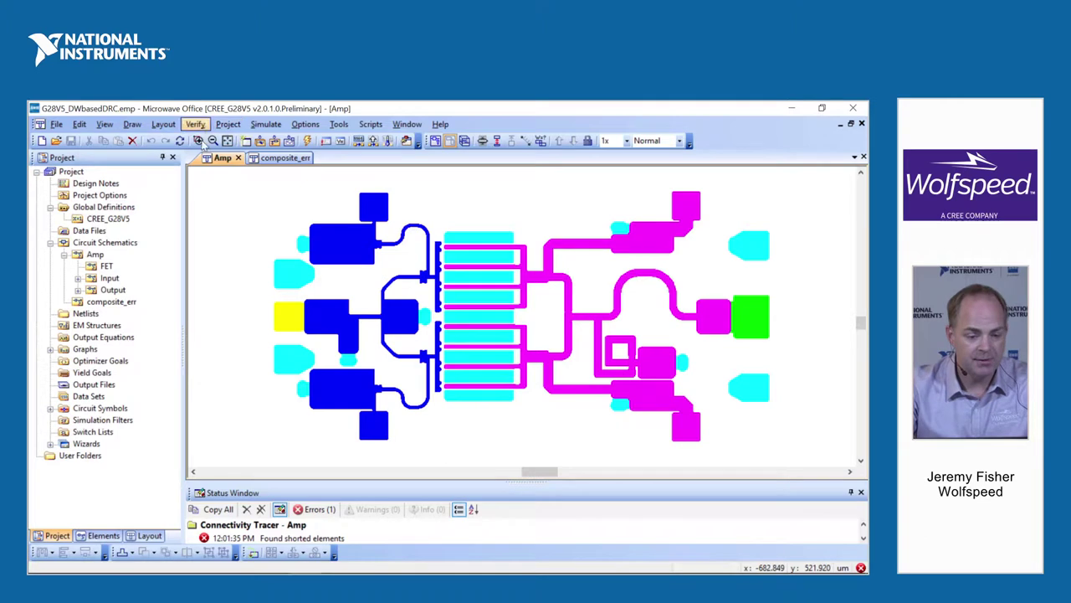
# Step: Turn off connectivity highlighting and open Design Rule Check to review the CREE_G28V5 rule list
pyautogui.click(195, 124)
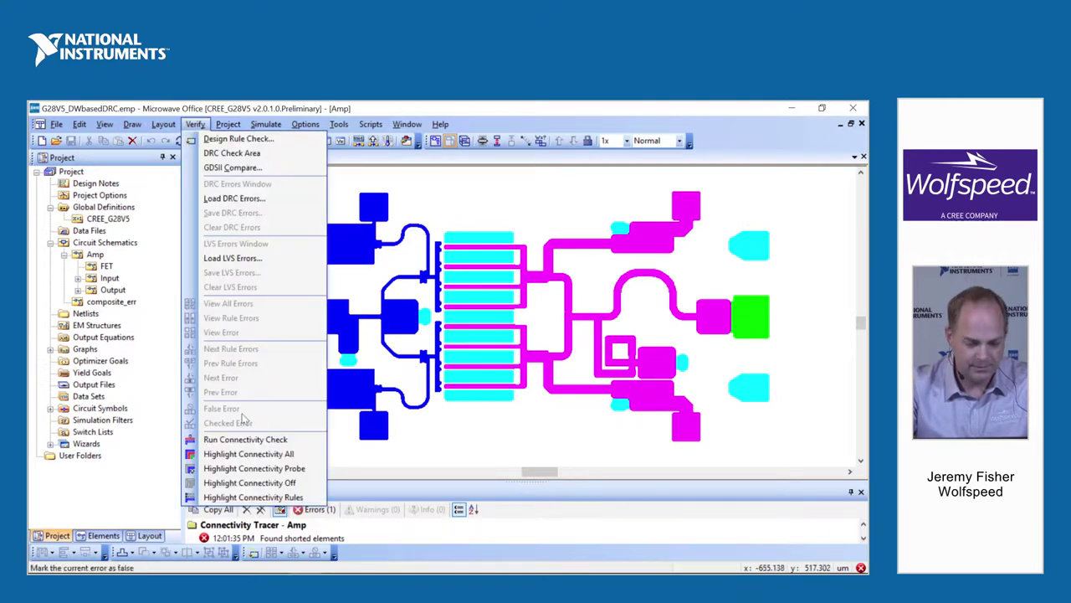
pyautogui.click(249, 483)
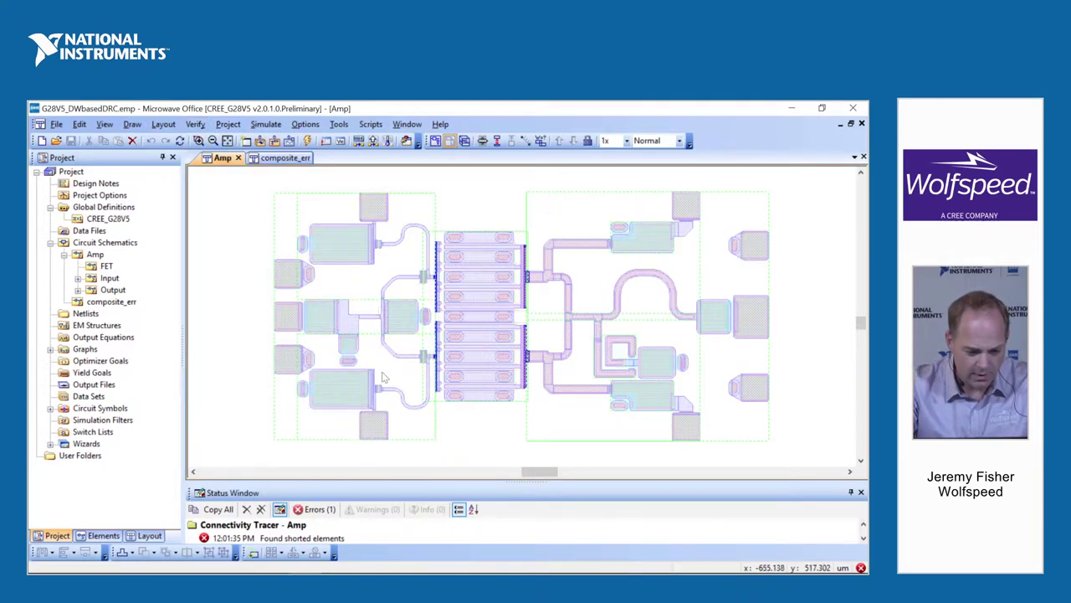
pyautogui.click(199, 124)
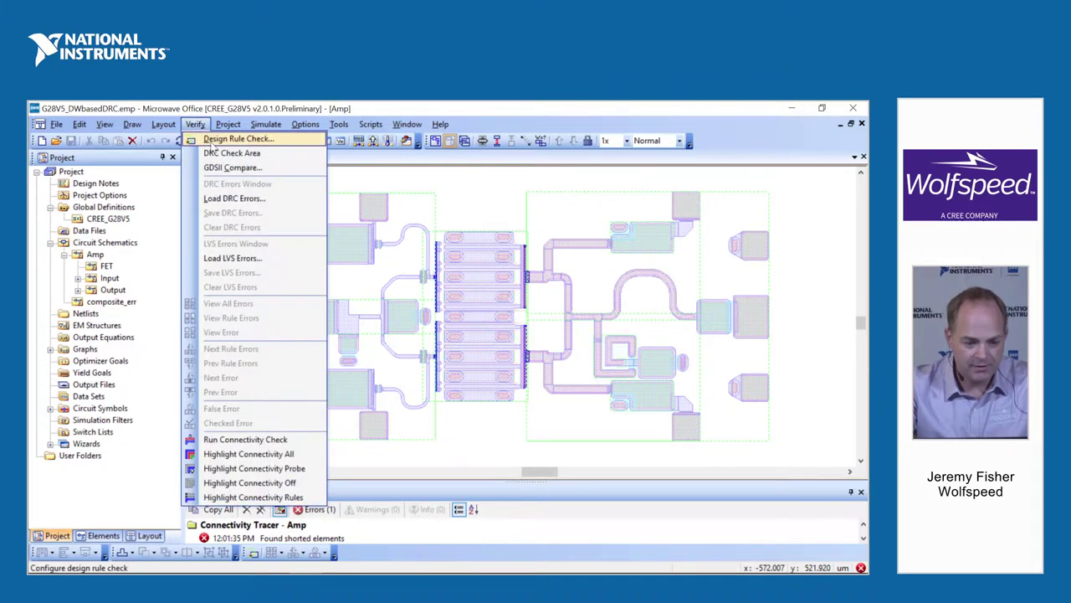
pyautogui.click(234, 142)
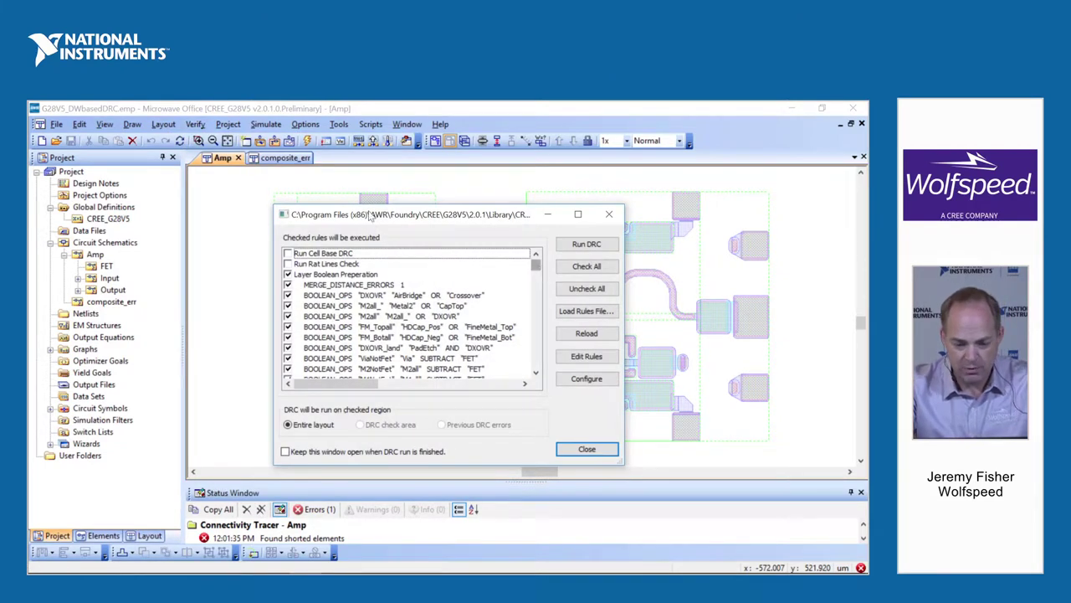
pyautogui.moveTo(536, 266); pyautogui.dragTo(536, 370)
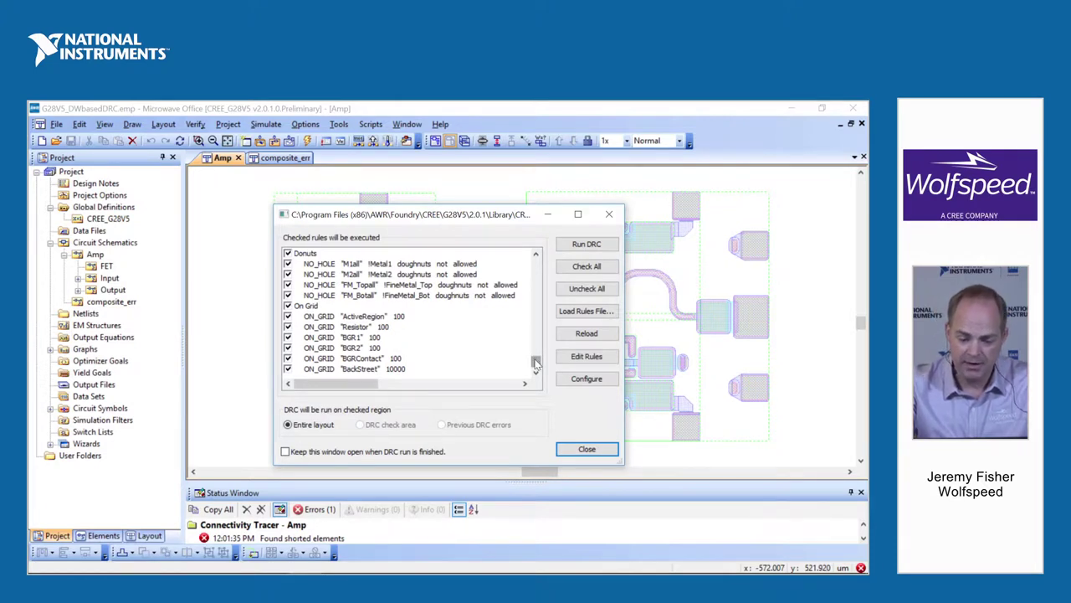
pyautogui.moveTo(535, 362); pyautogui.dragTo(537, 261)
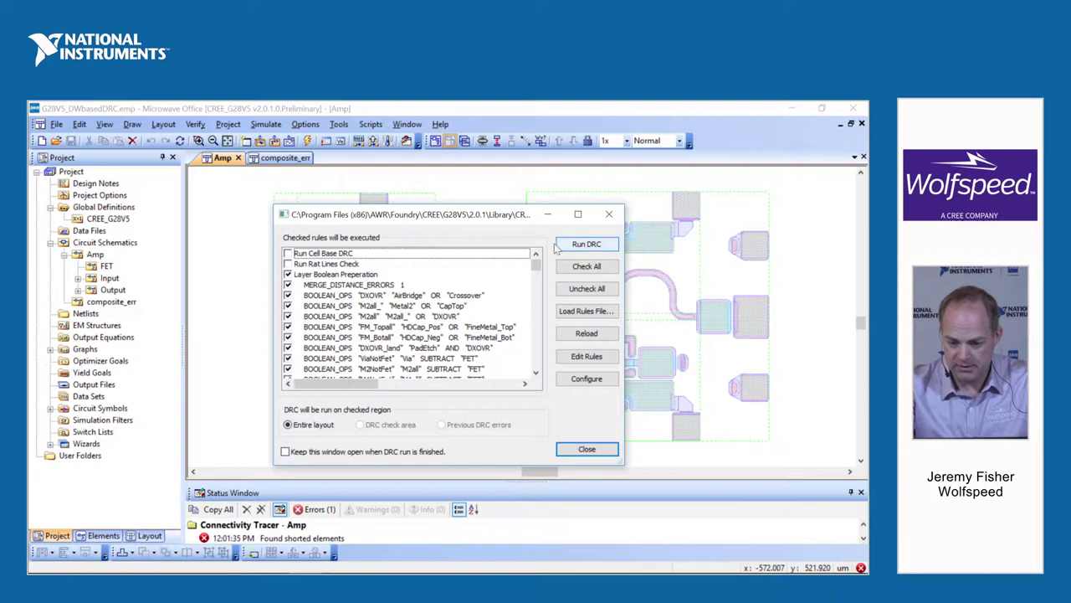
# Step: Run DRC on the entire Amp layout, reporting 628 polygon violations
pyautogui.click(586, 244)
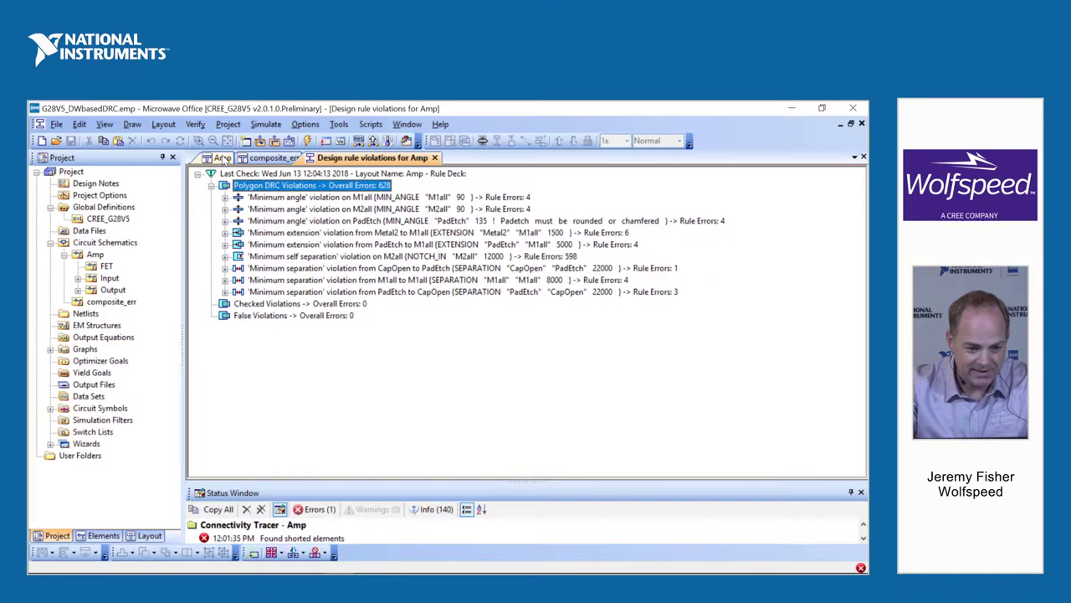
# Step: Back on the Amp layout, read a red violation marker's tooltip and zoom onto the green marker
pyautogui.click(220, 157)
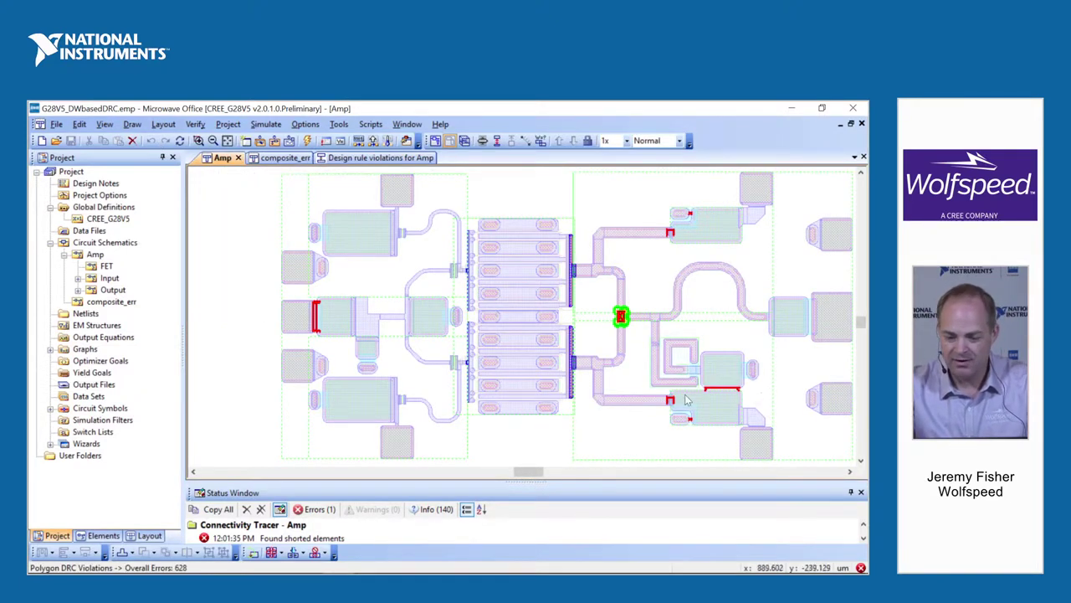
pyautogui.moveTo(317, 326)
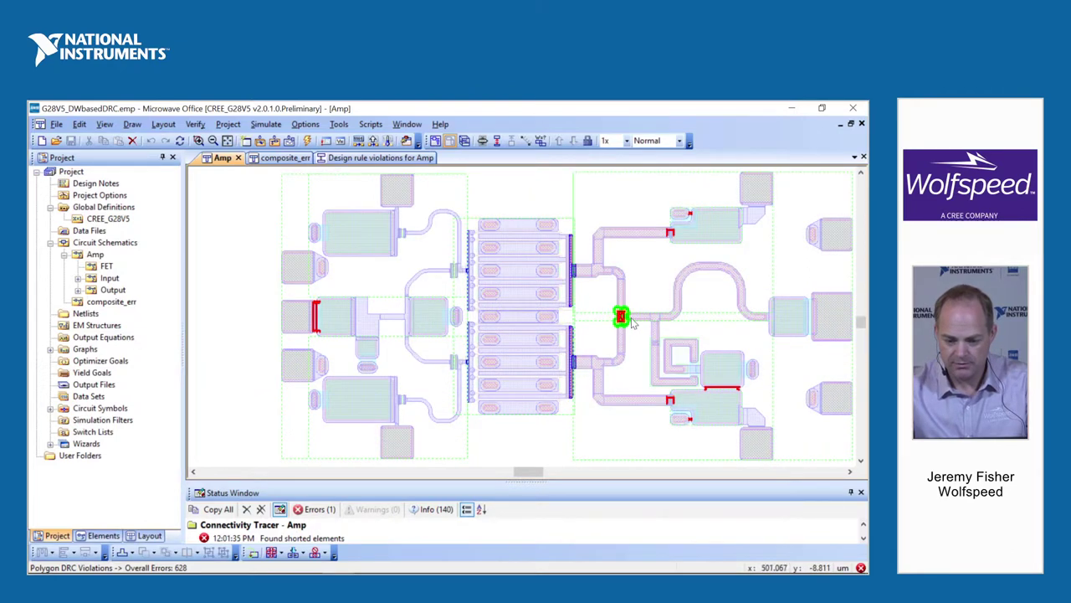
pyautogui.scroll(2, 627, 319)
pyautogui.scroll(5, 632, 322)
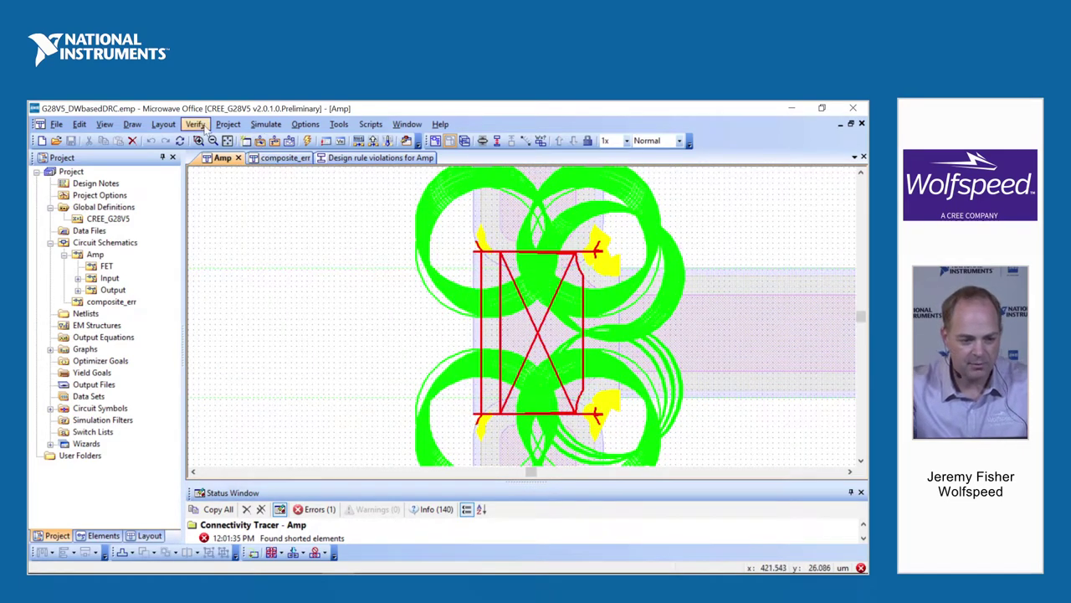
# Step: Clear the DRC error markers, then select the T-junction trace and zoom in on its corners
pyautogui.click(204, 126)
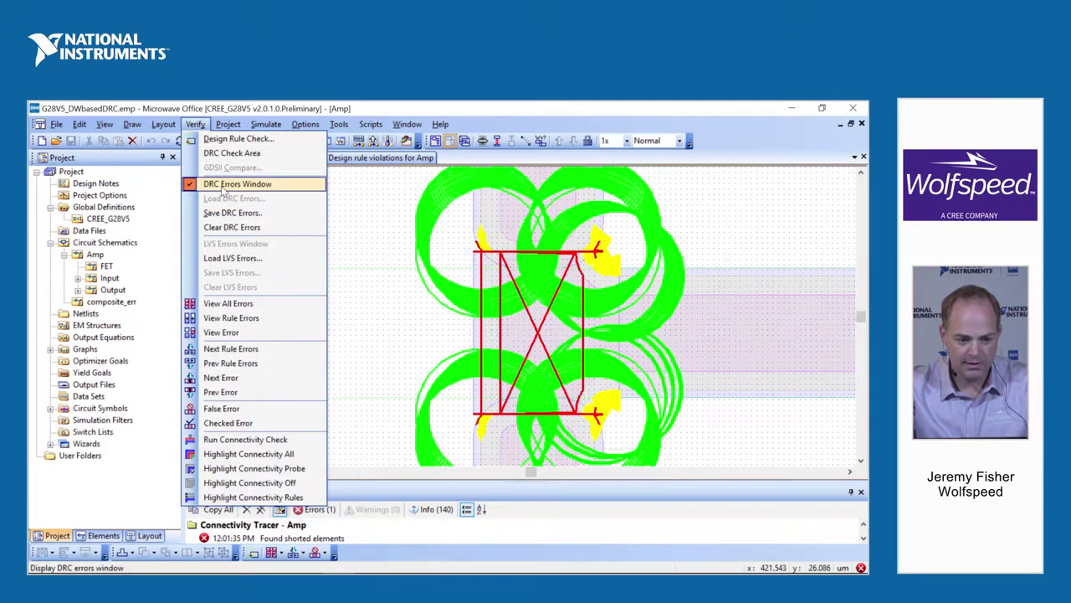
pyautogui.click(226, 232)
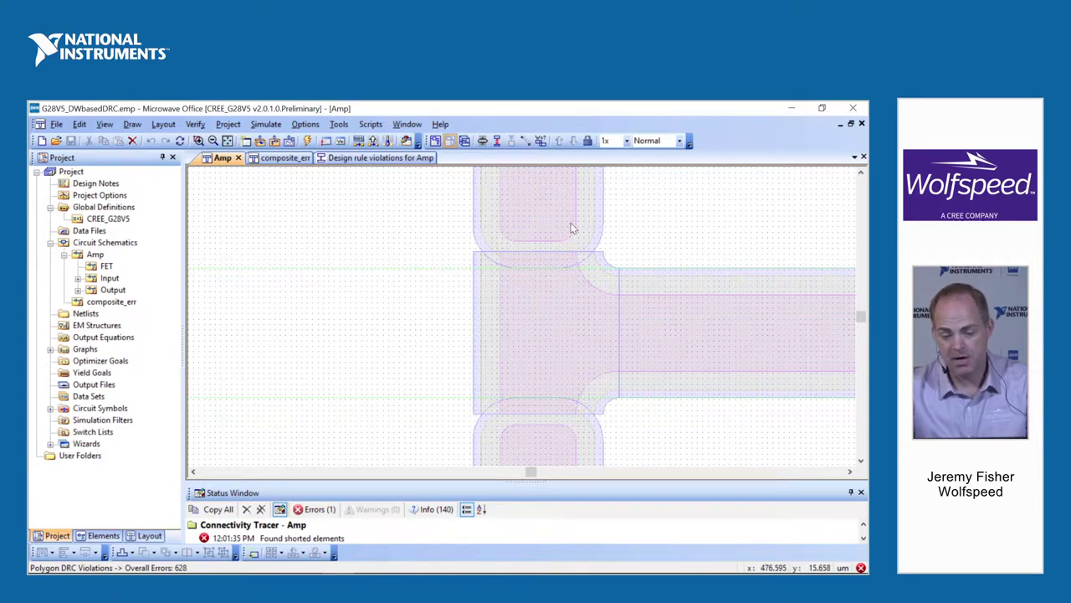
pyautogui.scroll(-4, 657, 224)
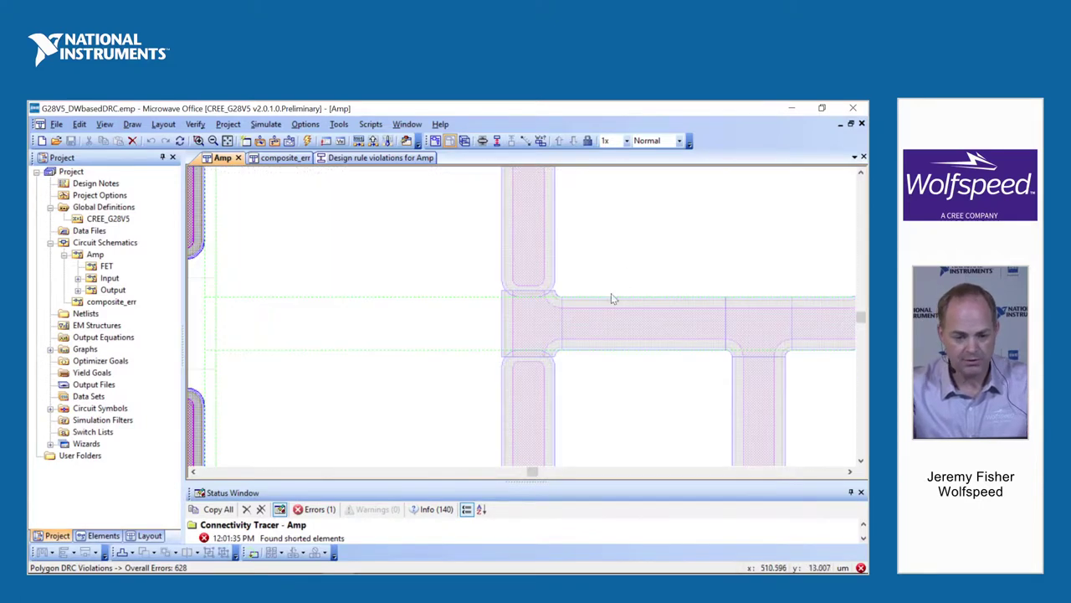
pyautogui.click(591, 317)
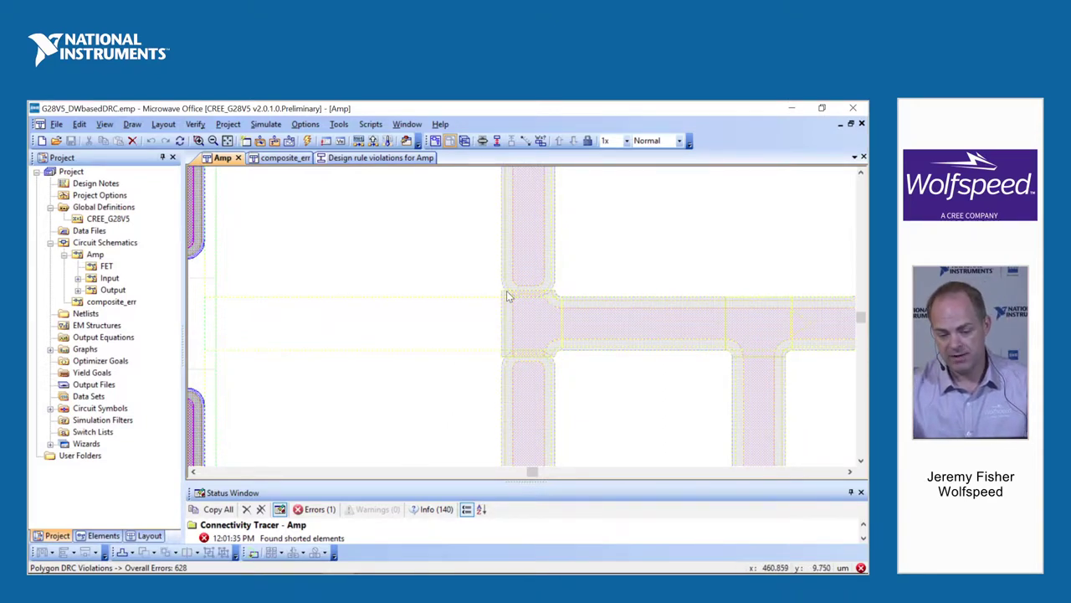
pyautogui.scroll(1, 507, 291)
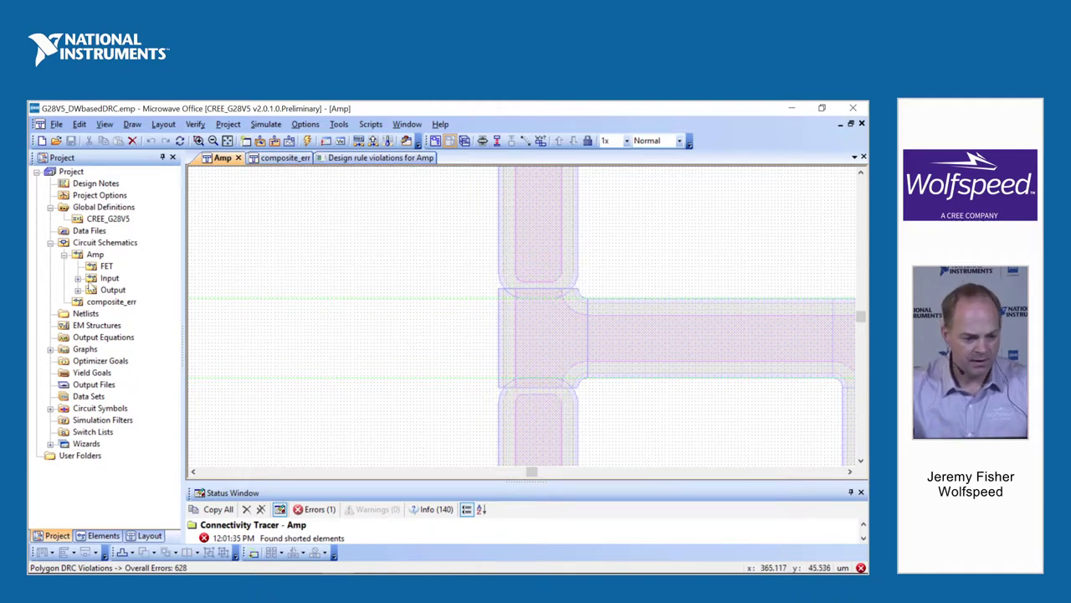
# Step: Open the Output schematic, step into the top subcircuit, and return to the Output level
pyautogui.doubleClick(110, 290)
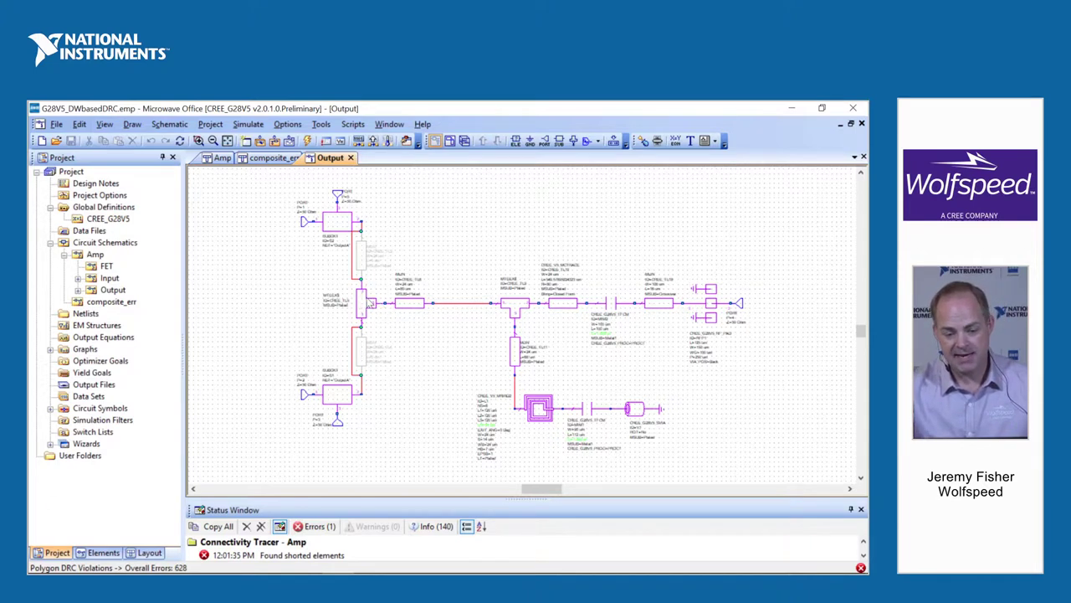
pyautogui.click(337, 222)
pyautogui.click(499, 142)
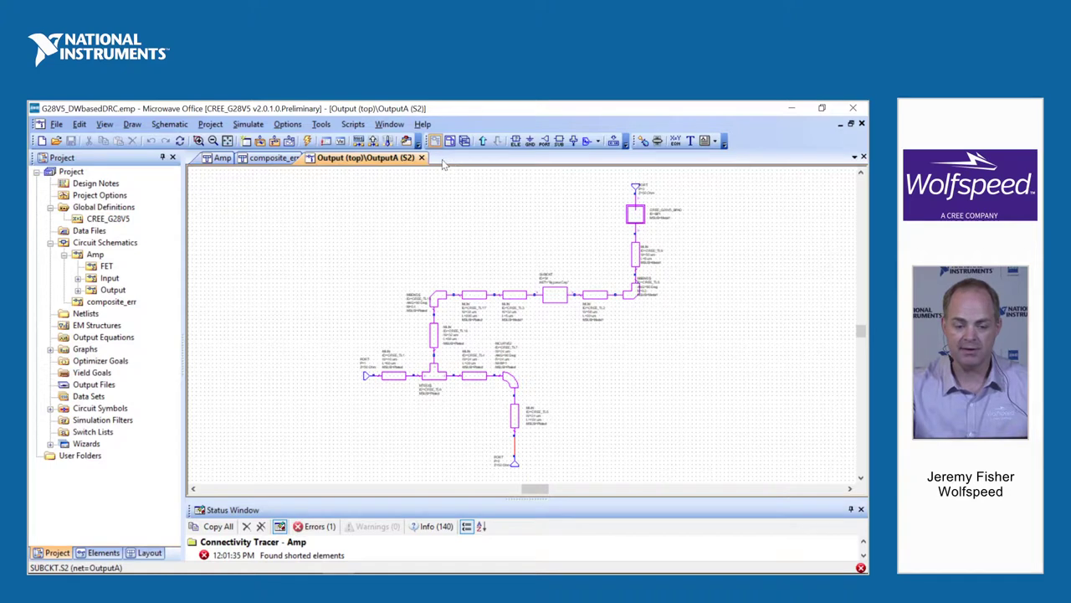
pyautogui.click(483, 142)
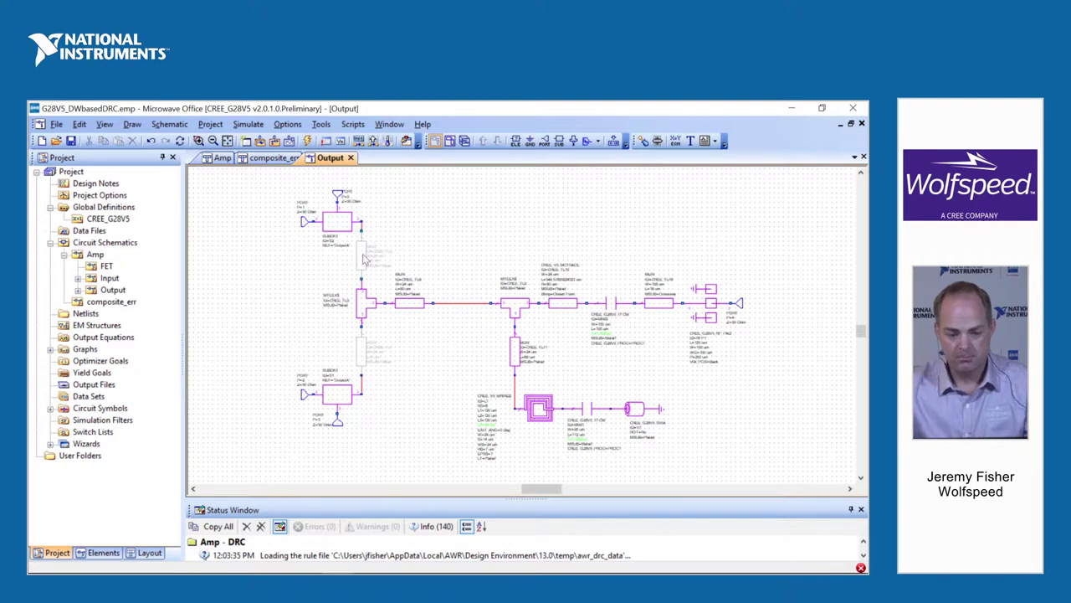
# Step: Disable transmission line TL1 with Toggle Enable, re-enable it, and deselect it
pyautogui.click(368, 261)
pyautogui.rightClick(366, 259)
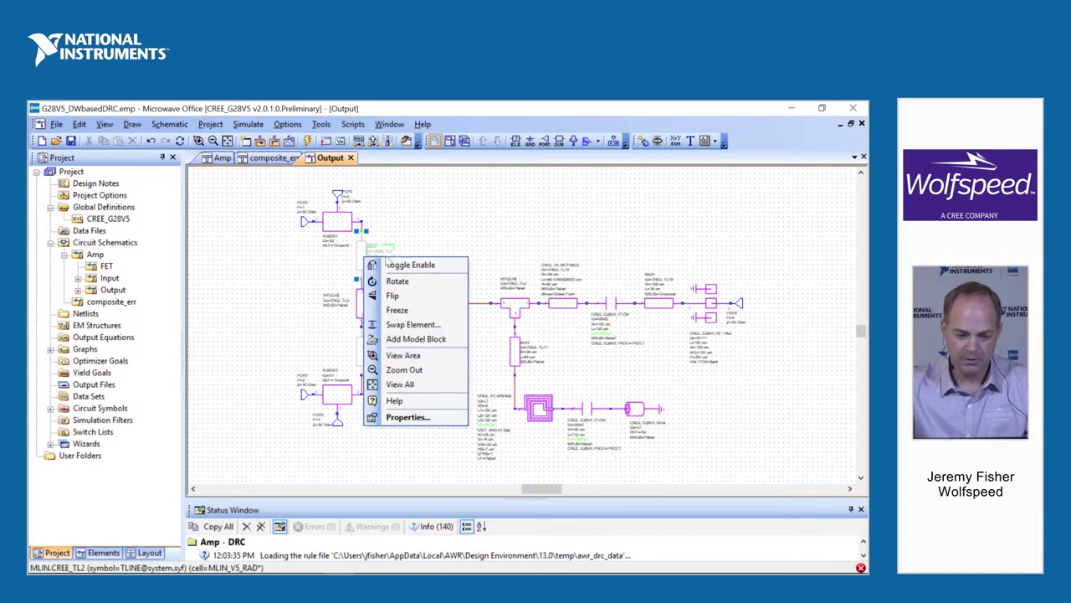
pyautogui.click(280, 217)
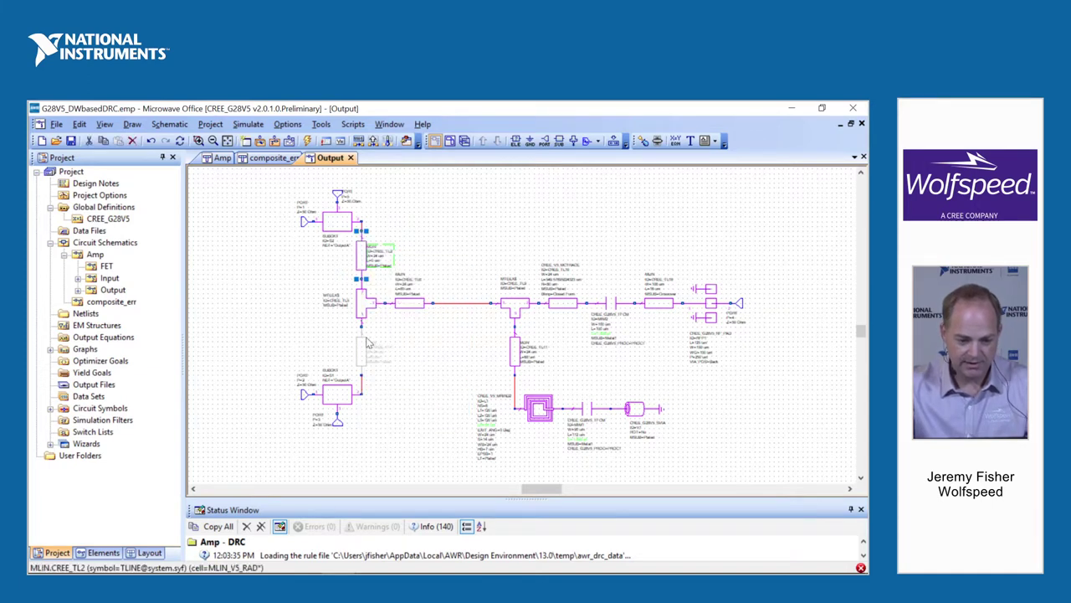
pyautogui.rightClick(362, 341)
pyautogui.click(425, 348)
pyautogui.click(495, 210)
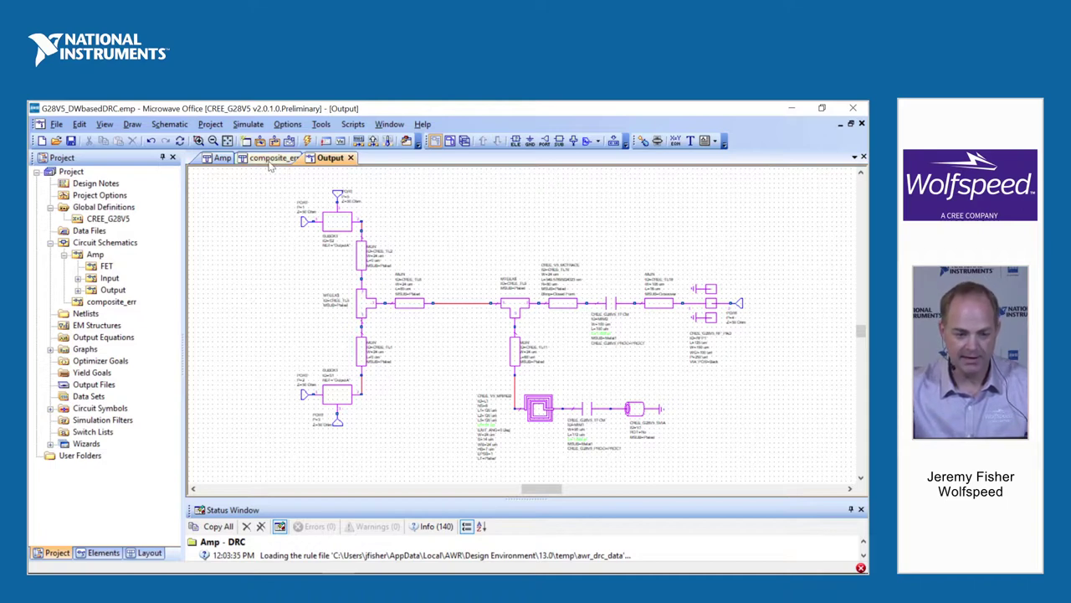
# Step: Switch to the Amp layout and zoom around the output T-junction
pyautogui.click(220, 158)
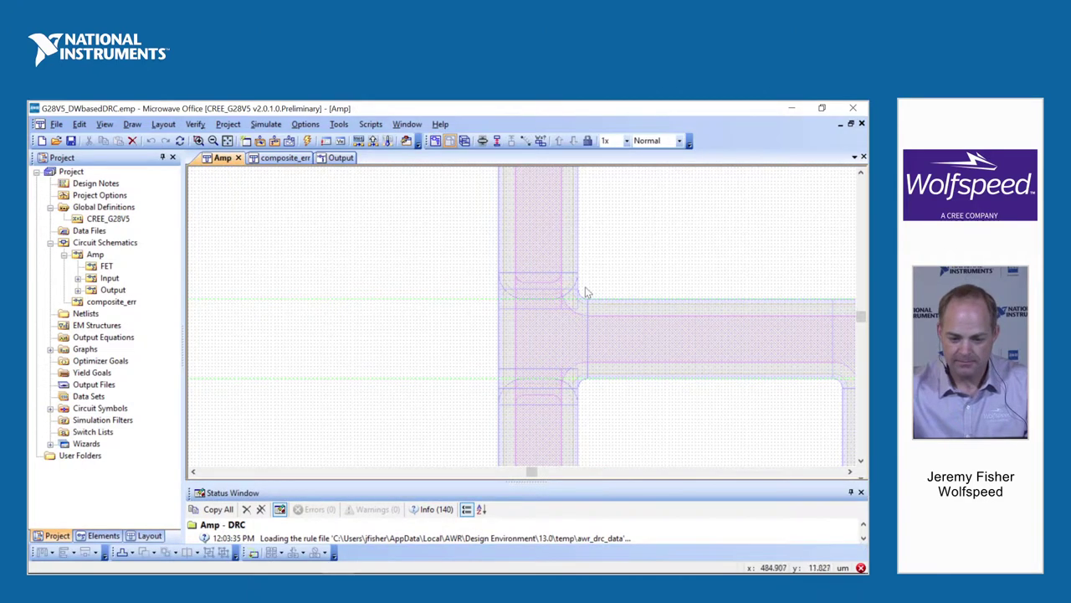
pyautogui.scroll(2, 585, 287)
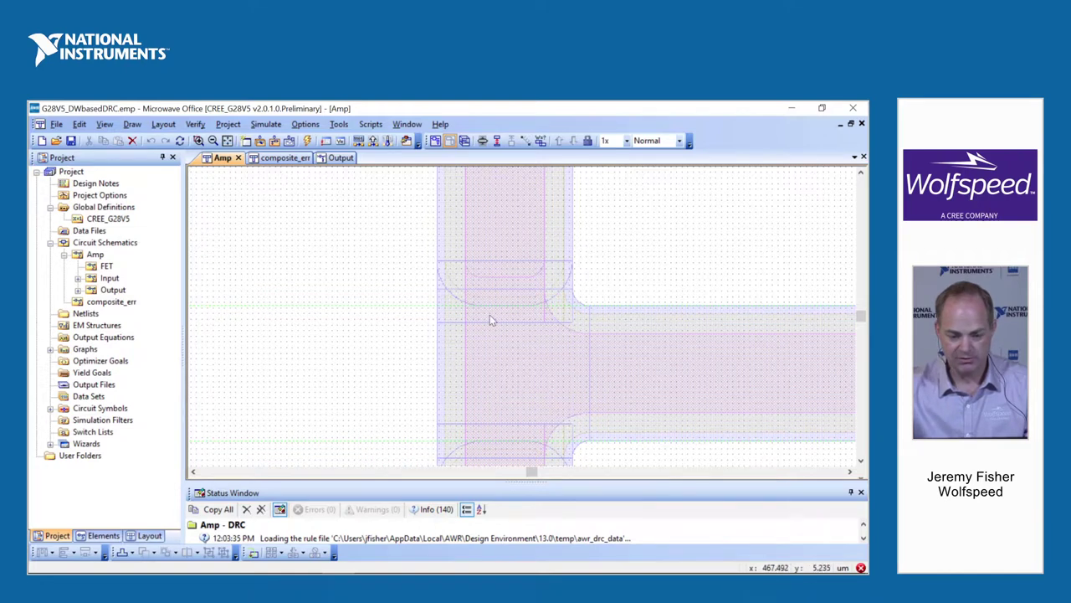
pyautogui.scroll(-4, 487, 333)
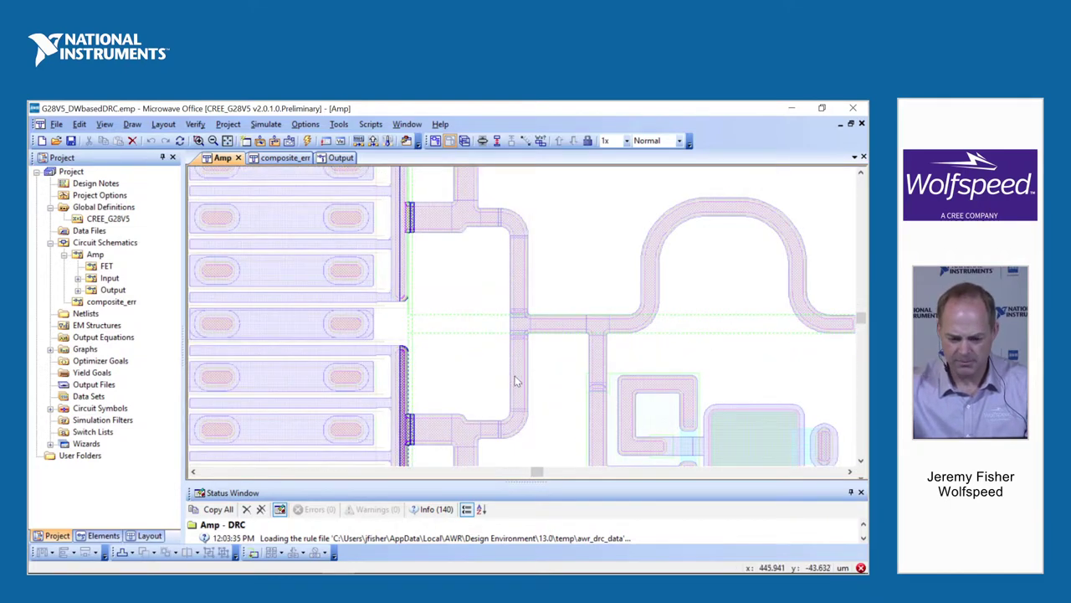
pyautogui.scroll(-2, 519, 381)
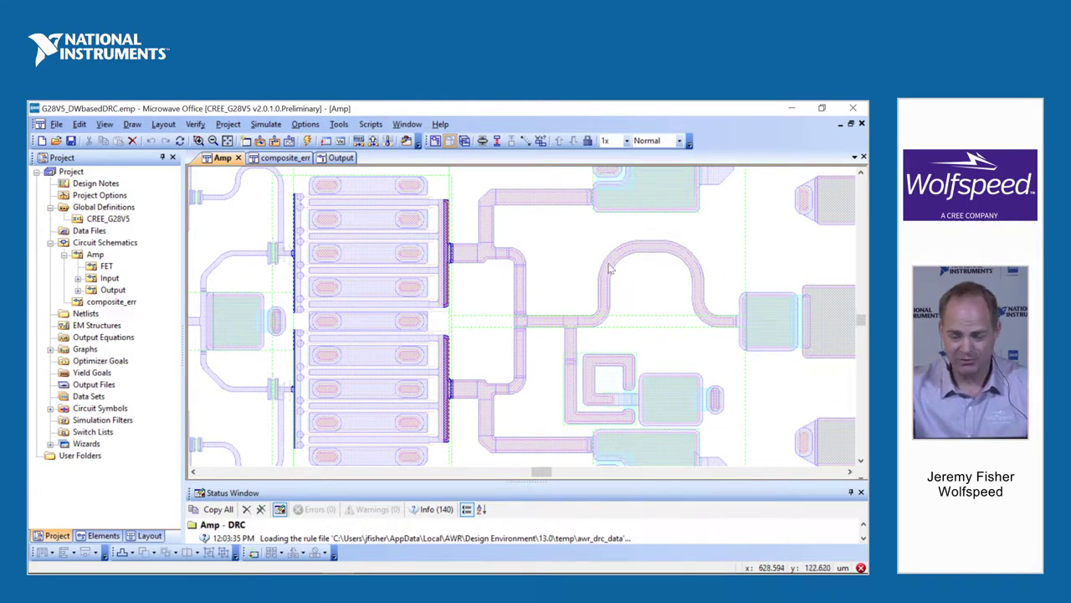
# Step: Select the right-hand matching network shapes and inspect them, opening and closing the Project menu
pyautogui.click(608, 196)
pyautogui.scroll(5, 599, 196)
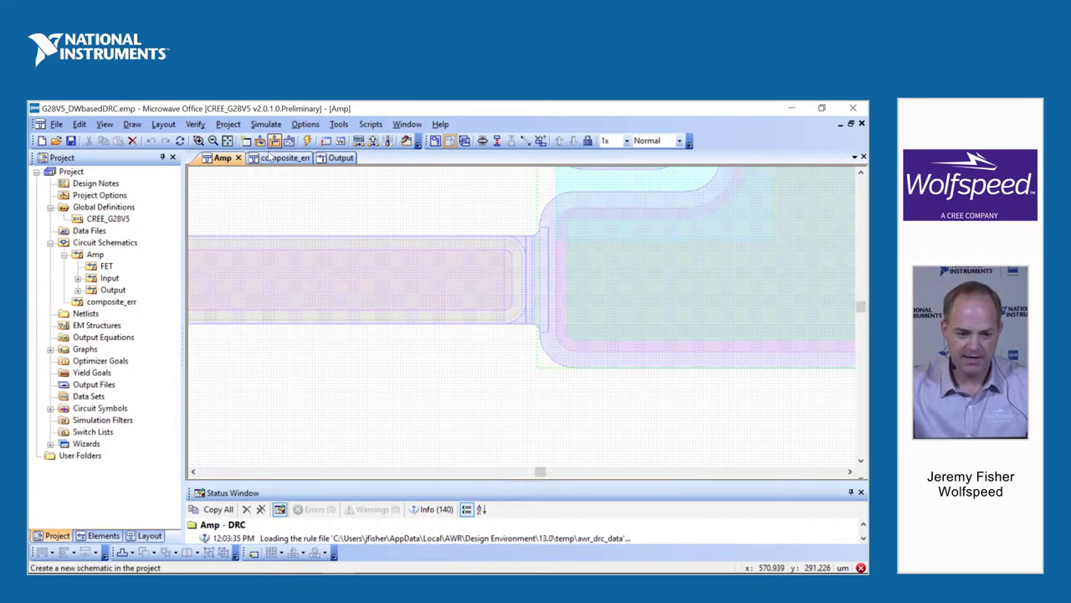
pyautogui.click(228, 124)
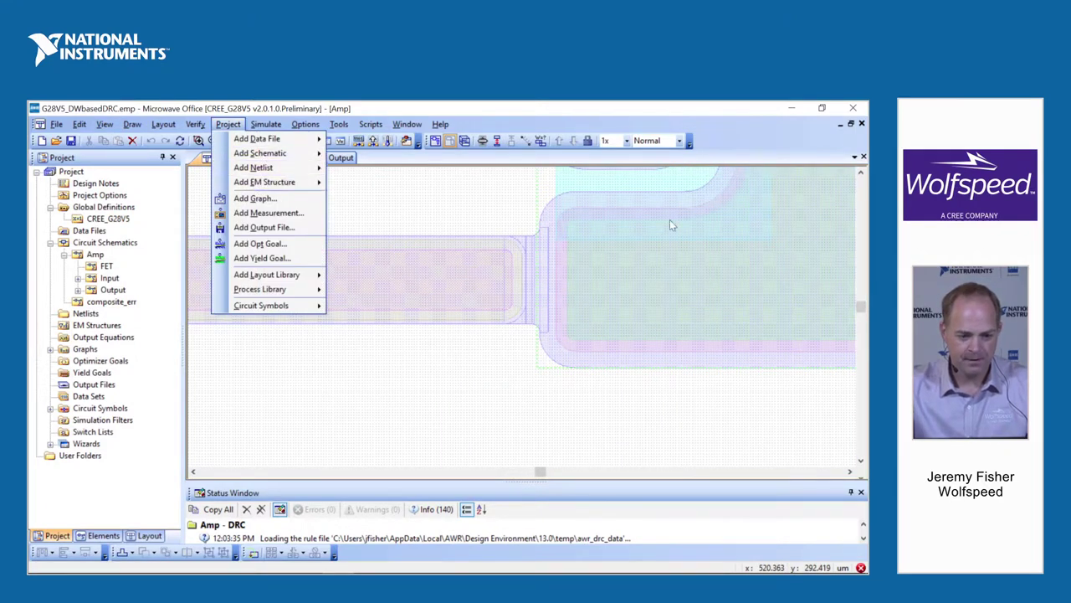
pyautogui.click(552, 299)
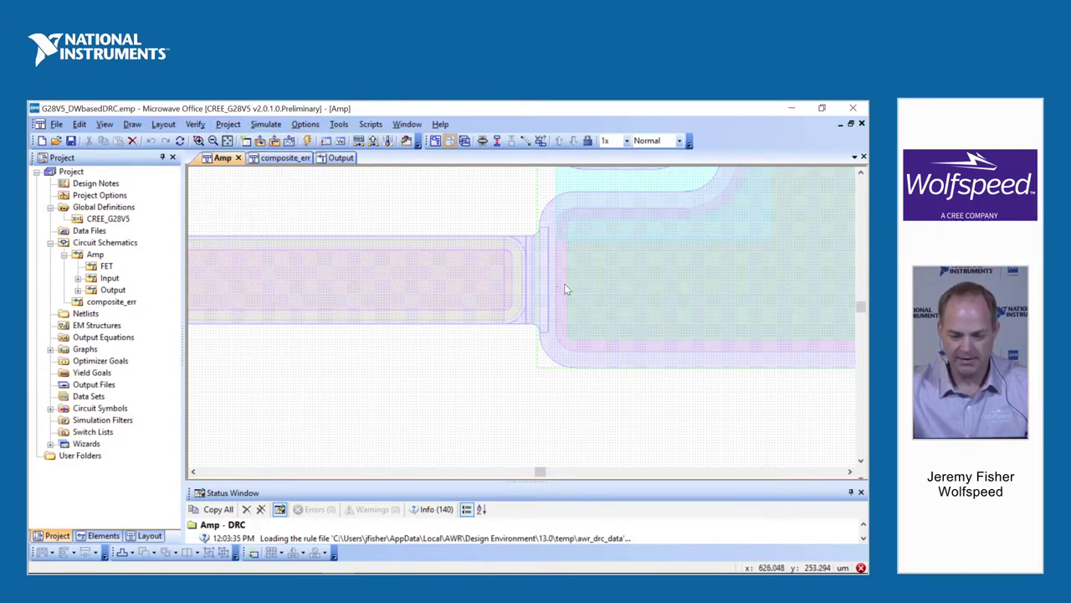
pyautogui.scroll(-3, 585, 324)
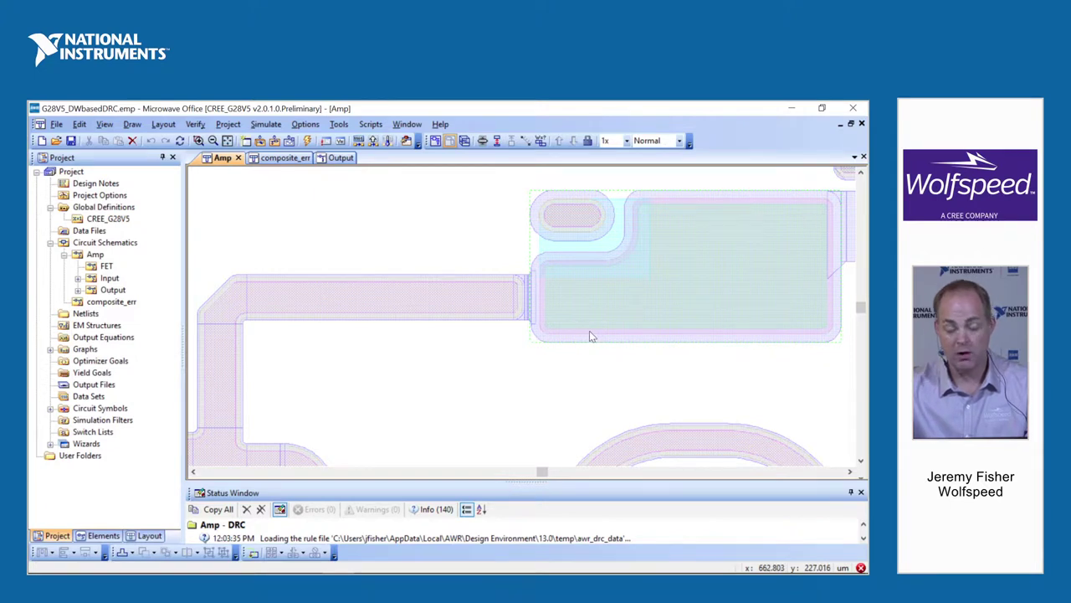
# Step: Open Bypass_Cap_Cell from Local_Cell_Lib in the Layout pane and select its capacitor pad shape
pyautogui.click(149, 536)
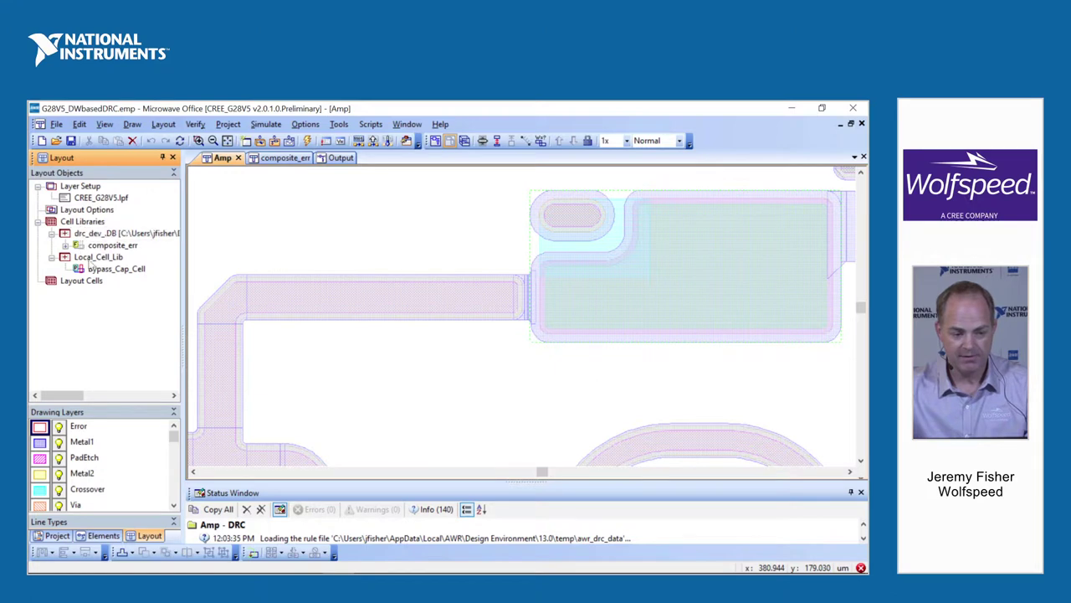
pyautogui.doubleClick(99, 272)
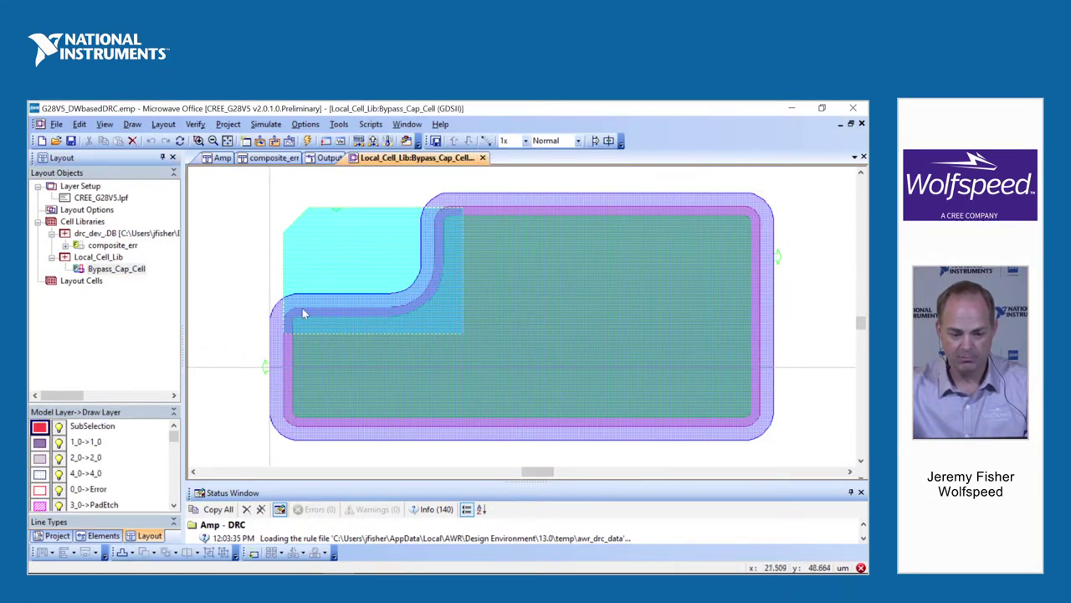
pyautogui.click(269, 370)
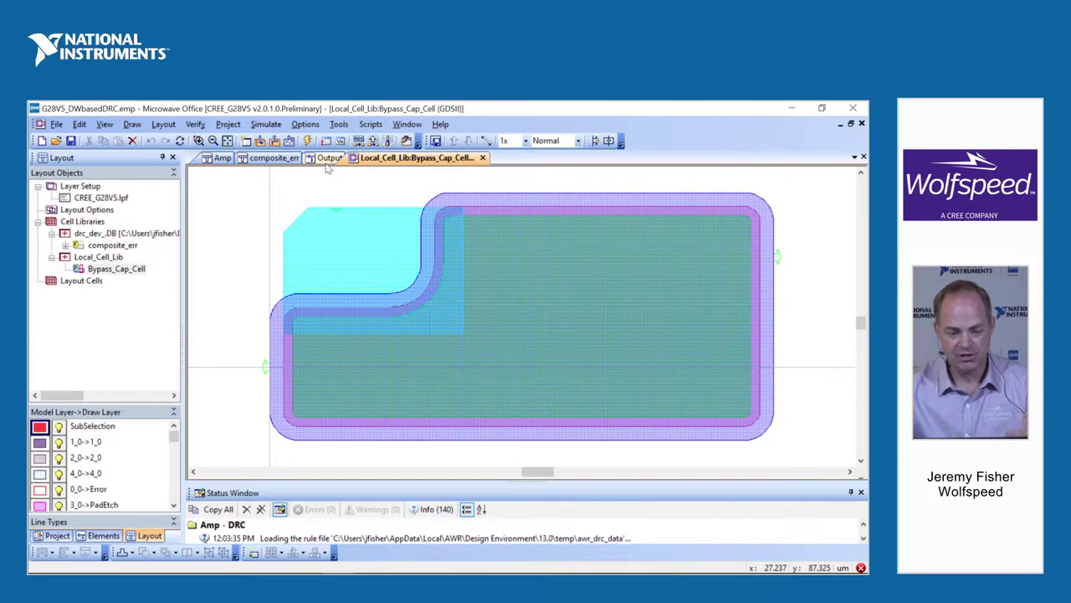
# Step: Return to the Amp layout and zoom around the feed line and bypass capacitor pad junction
pyautogui.click(220, 158)
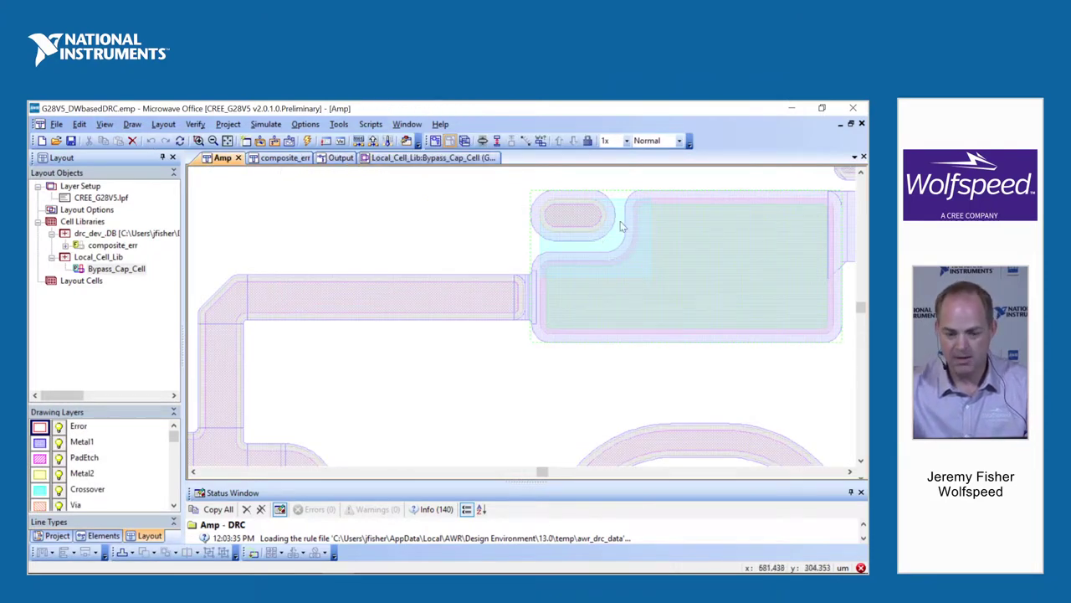
pyautogui.scroll(2, 610, 221)
pyautogui.scroll(-2, 610, 222)
pyautogui.scroll(1, 610, 222)
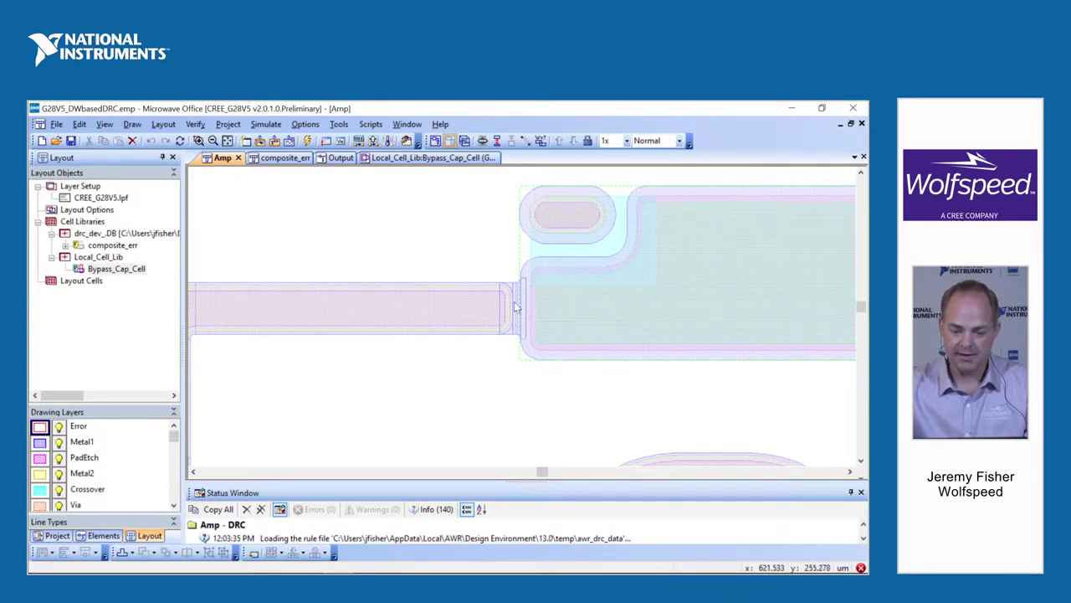
pyautogui.scroll(2, 522, 293)
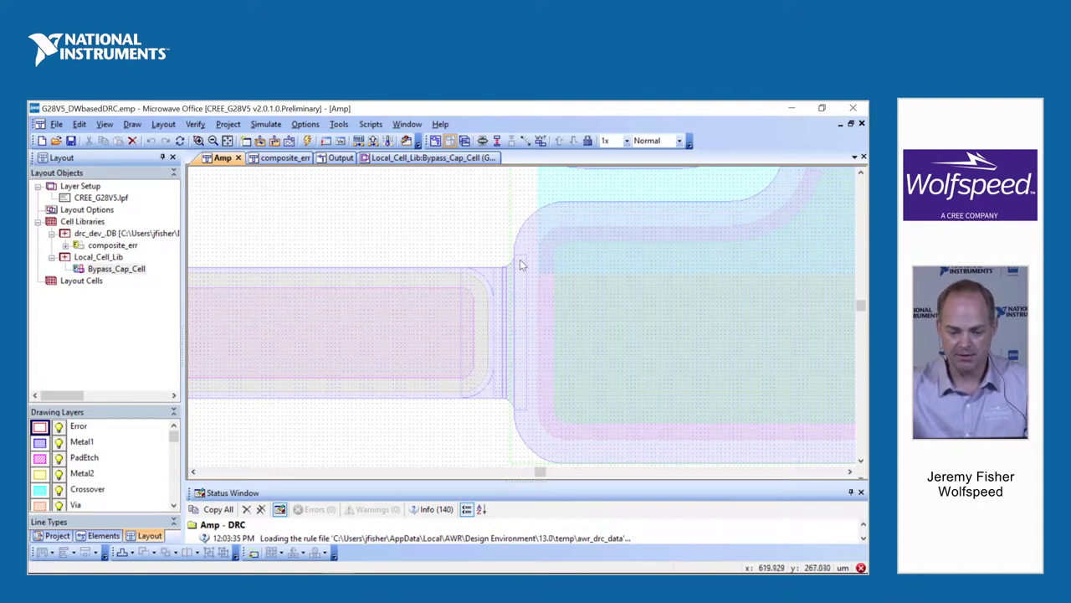
pyautogui.scroll(-2, 520, 268)
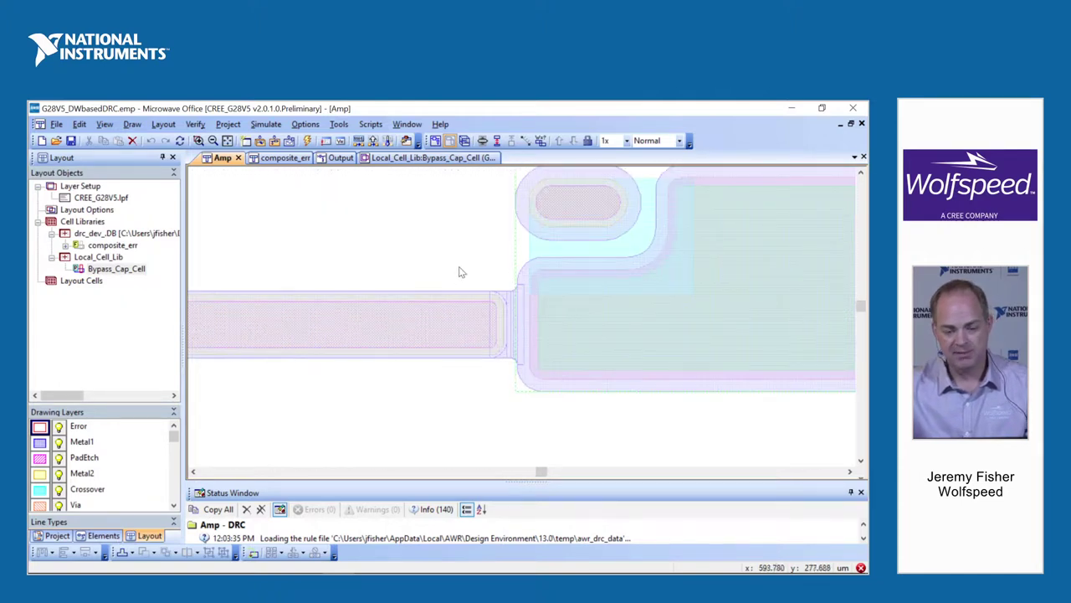
pyautogui.scroll(-3, 509, 312)
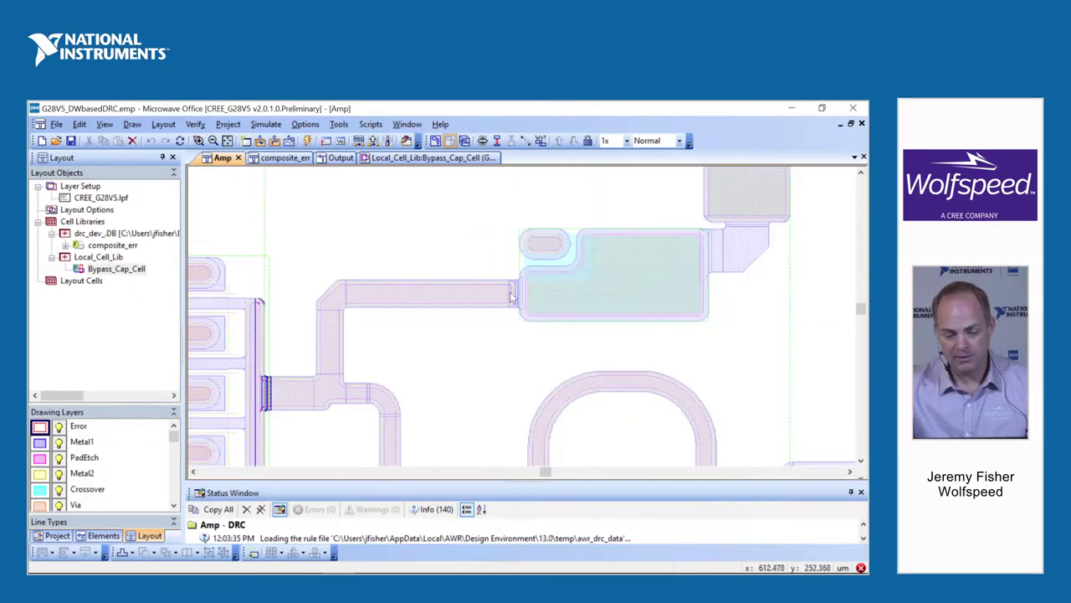
# Step: Select the feed trace and capacitor pads and zoom in to check the junction
pyautogui.click(404, 292)
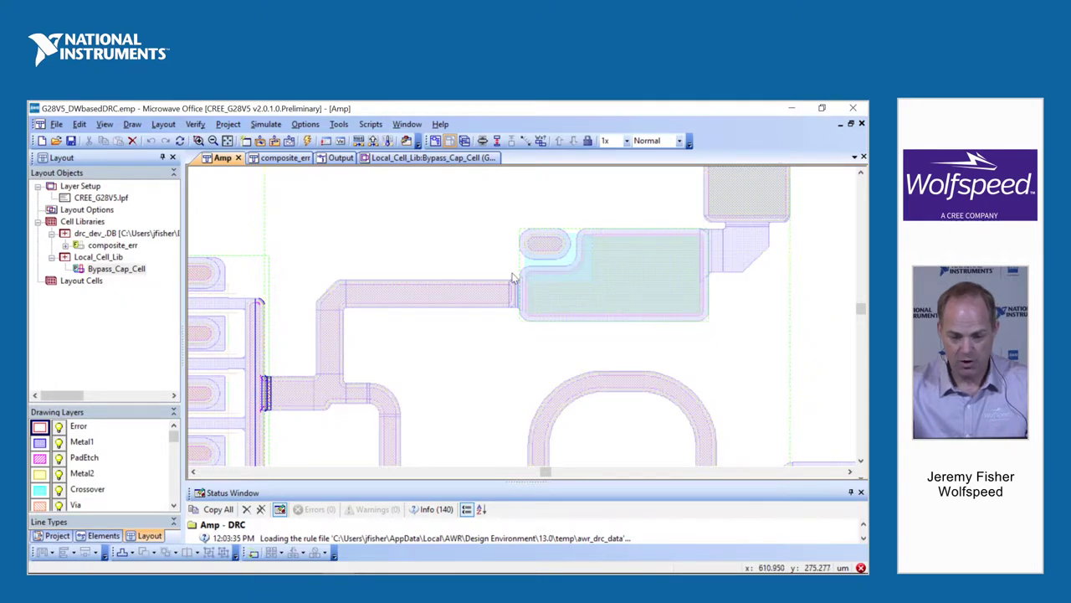
pyautogui.scroll(3, 517, 285)
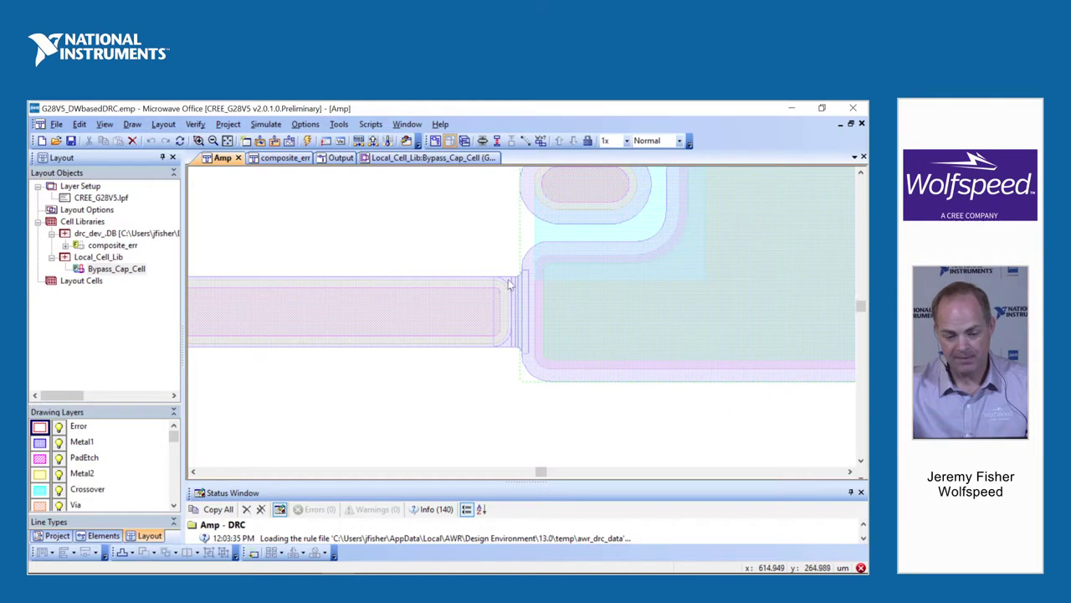
pyautogui.scroll(2, 505, 269)
pyautogui.scroll(-2, 504, 270)
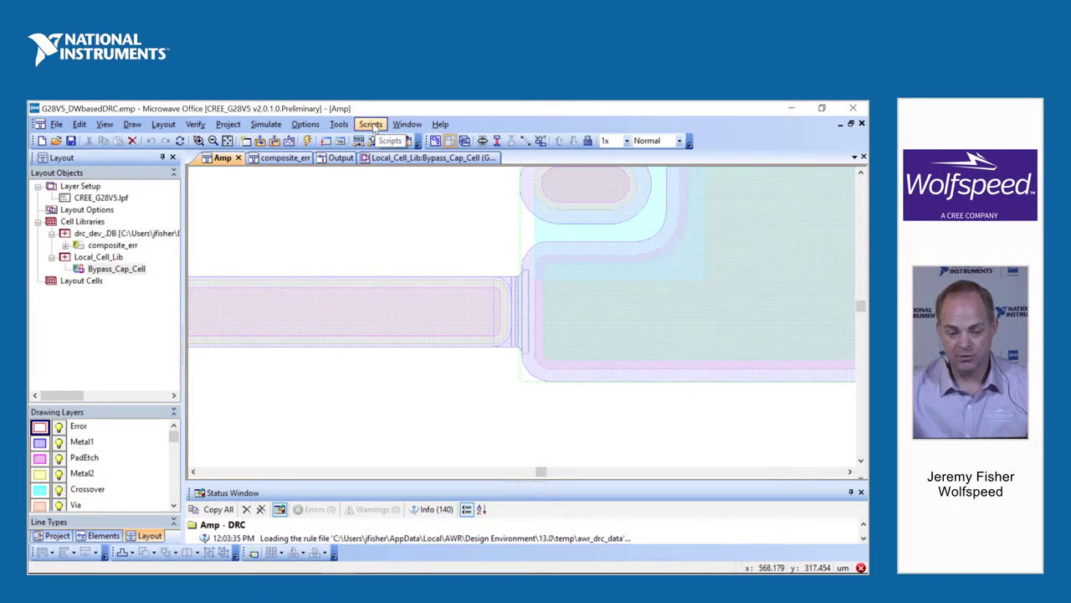
# Step: Run the CREE DW2K_DRC_LVS script as a DRC on Amp, keeping the default options
pyautogui.click(372, 125)
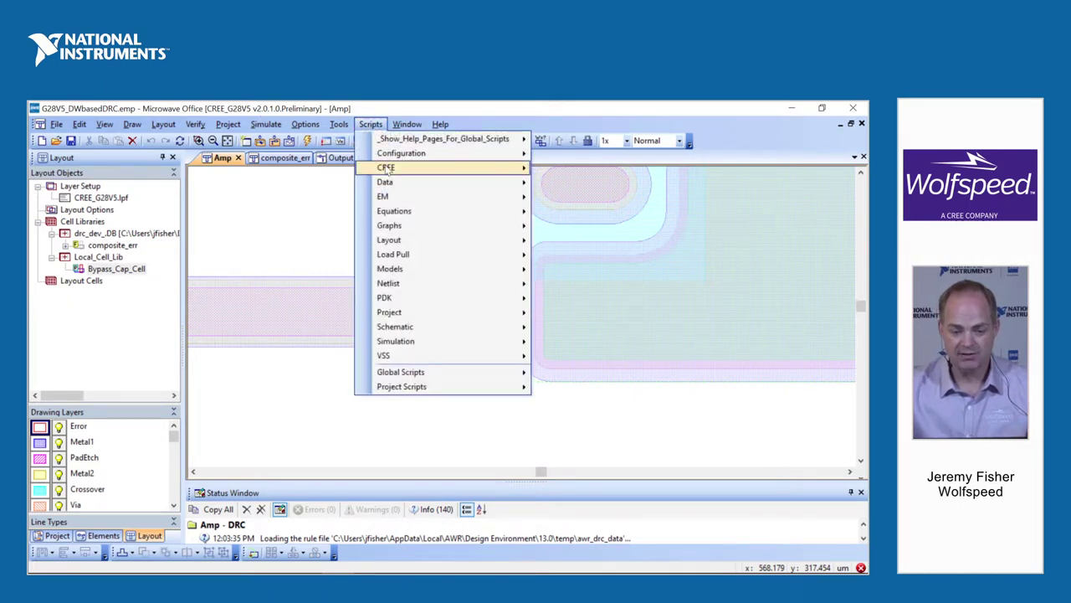
pyautogui.moveTo(388, 172)
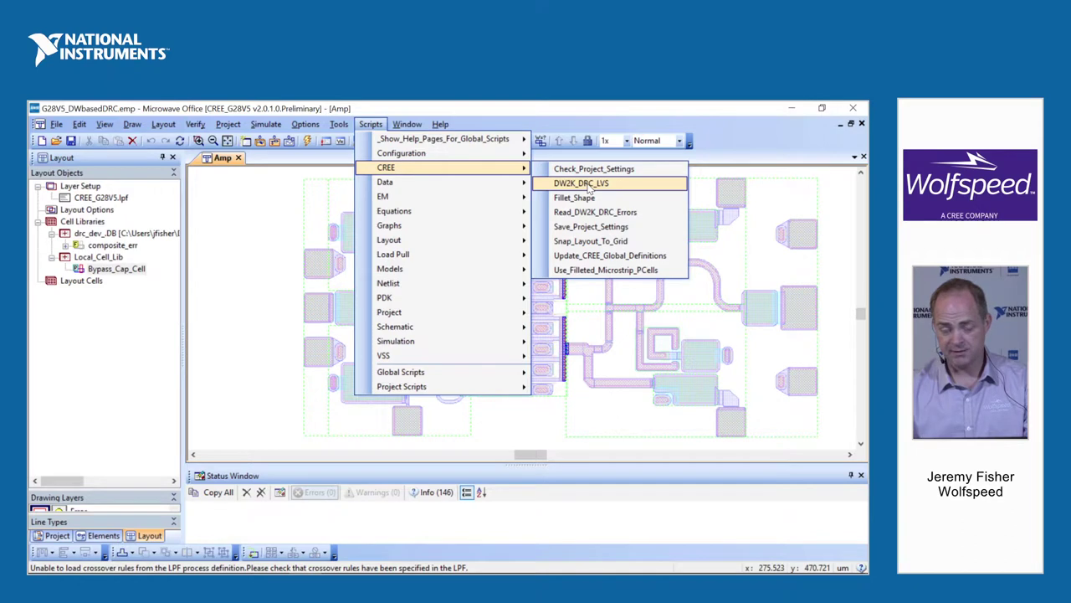
pyautogui.click(589, 186)
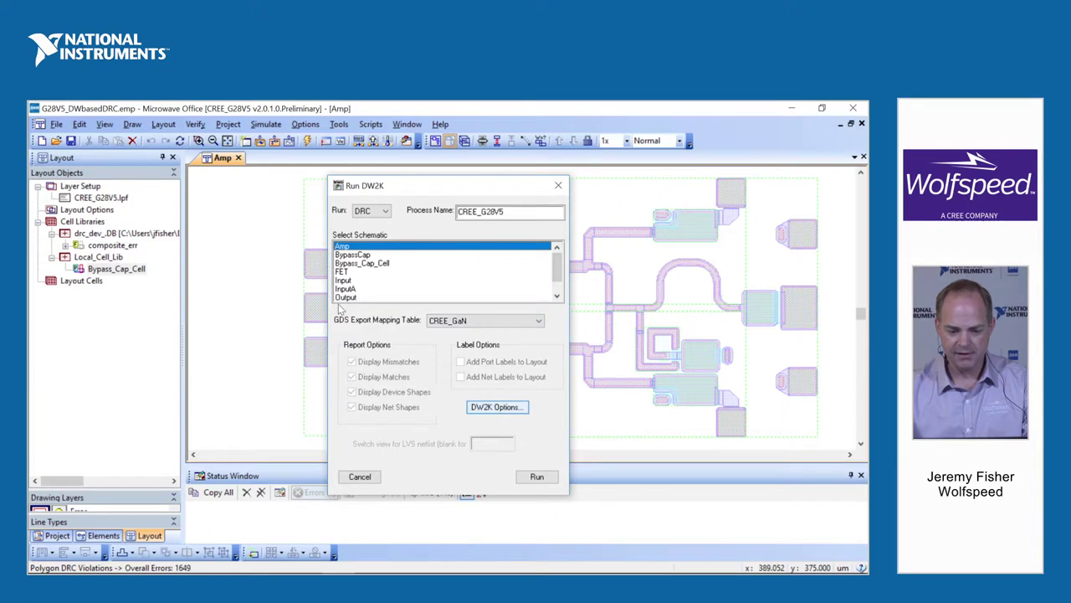
pyautogui.click(496, 406)
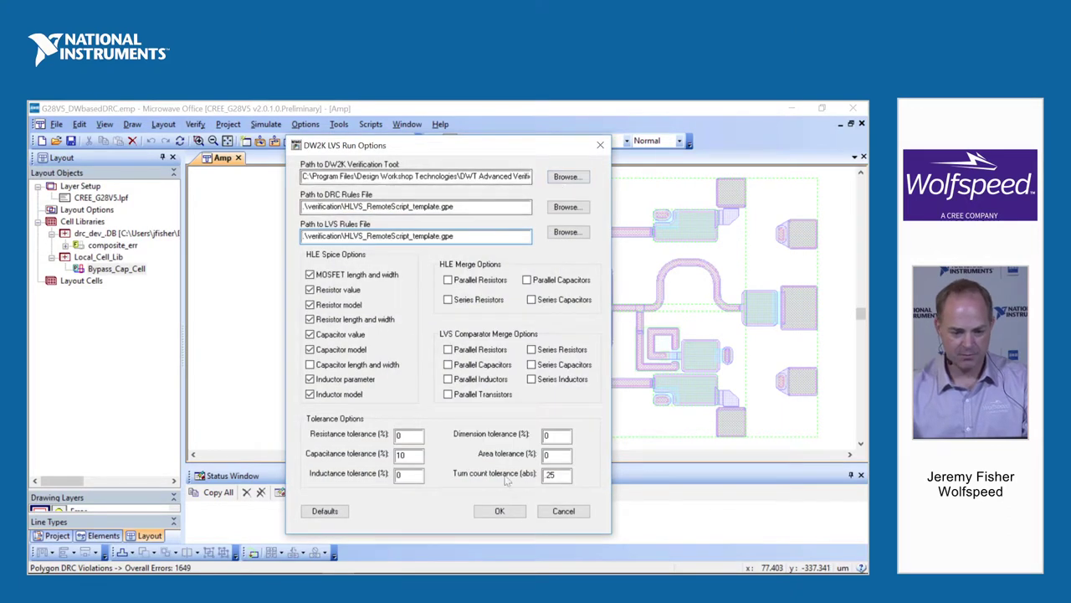
pyautogui.click(499, 510)
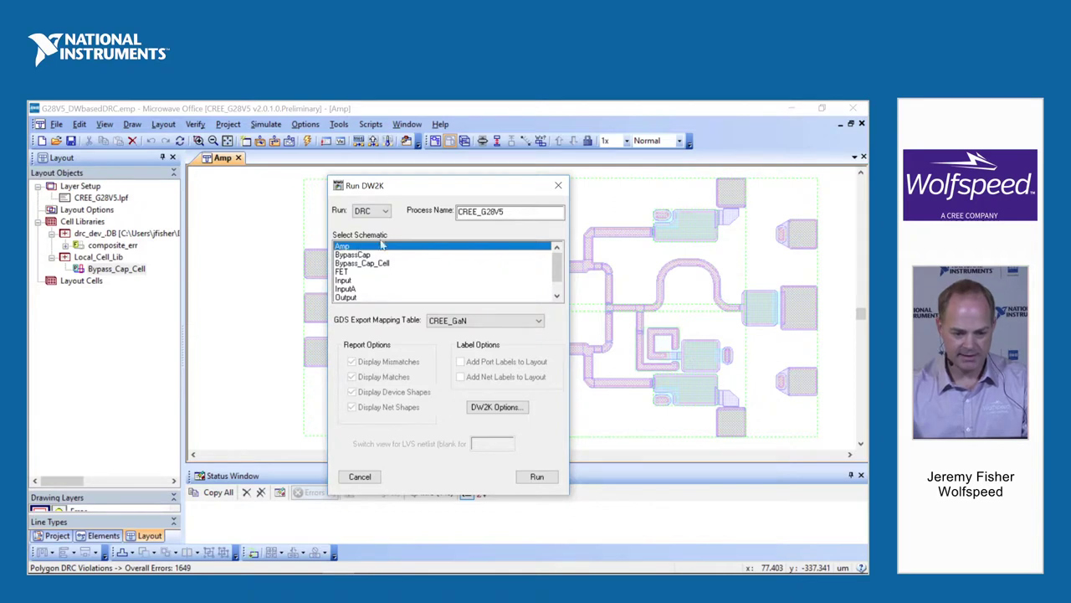
pyautogui.click(537, 476)
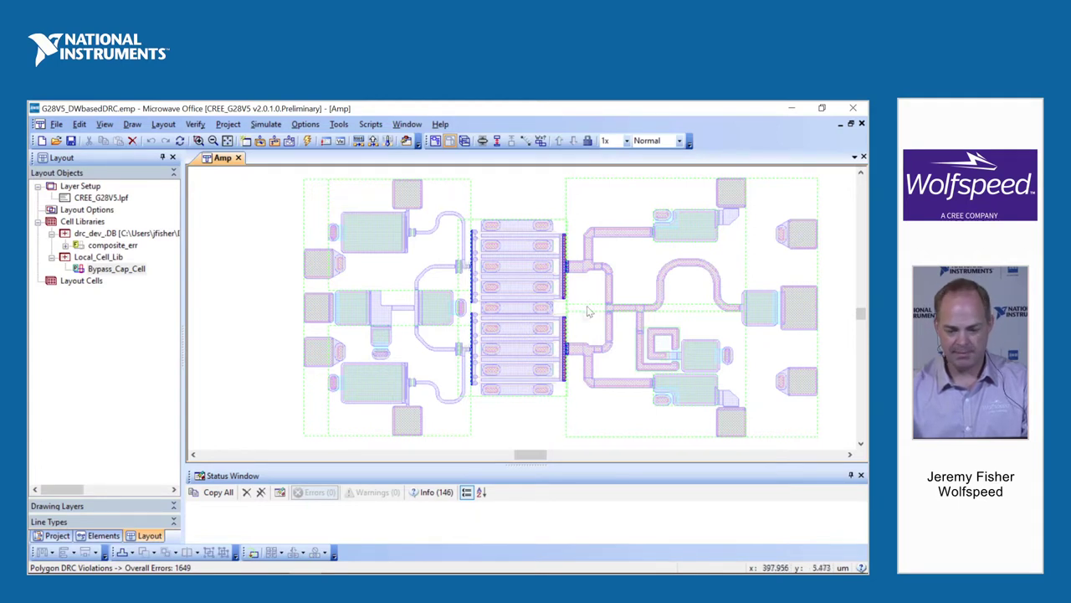
# Step: Expand Polygon DRC Violations and select the Inside METAL1 not chamfered and Inside Metal 1 radius rules
pyautogui.click(527, 390)
pyautogui.press('Escape')
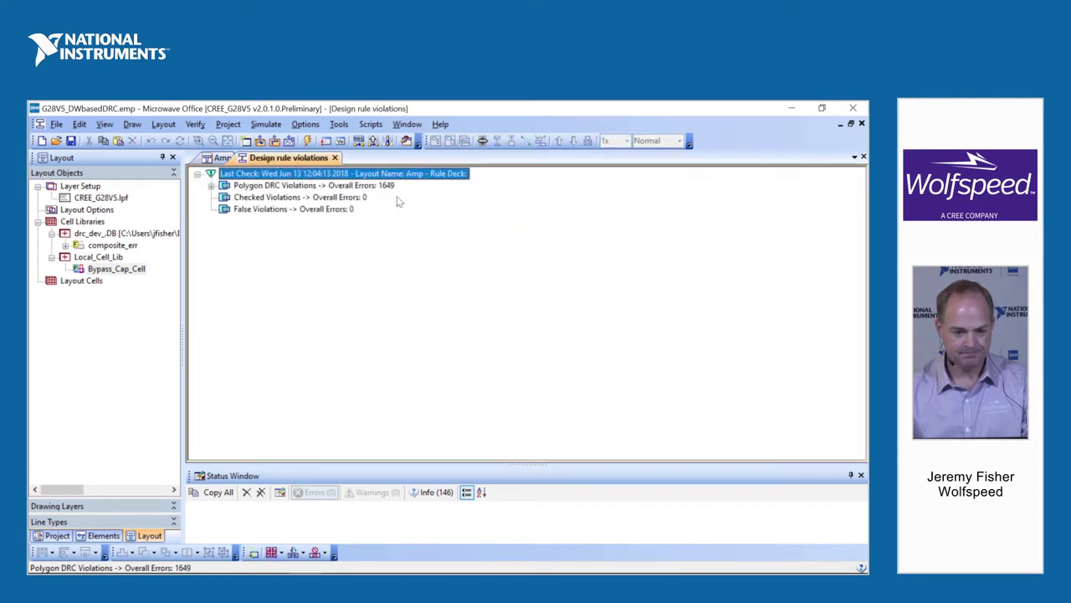
pyautogui.click(211, 185)
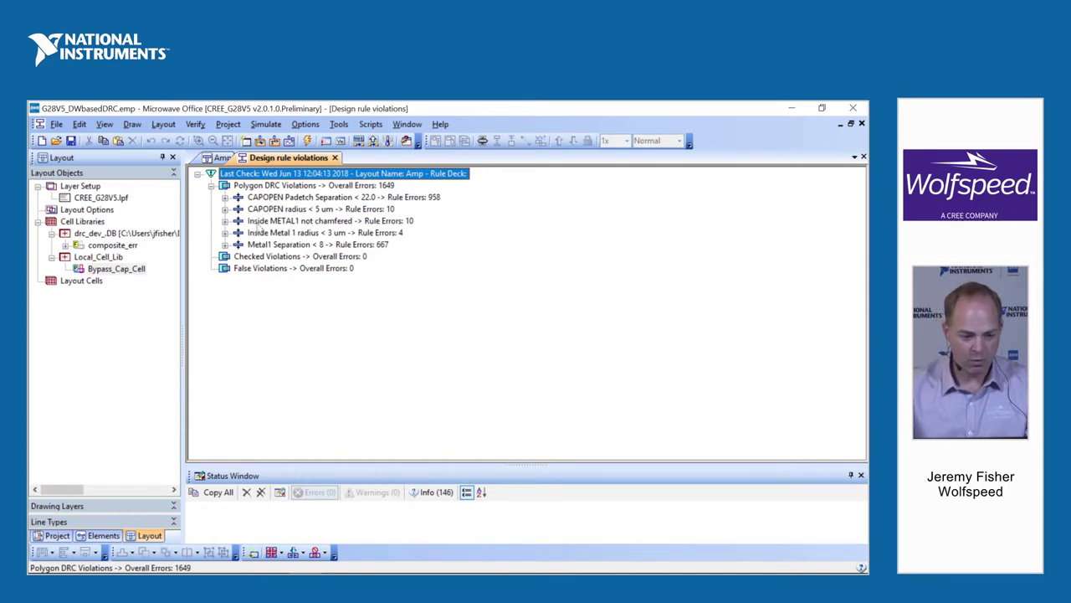
pyautogui.click(266, 221)
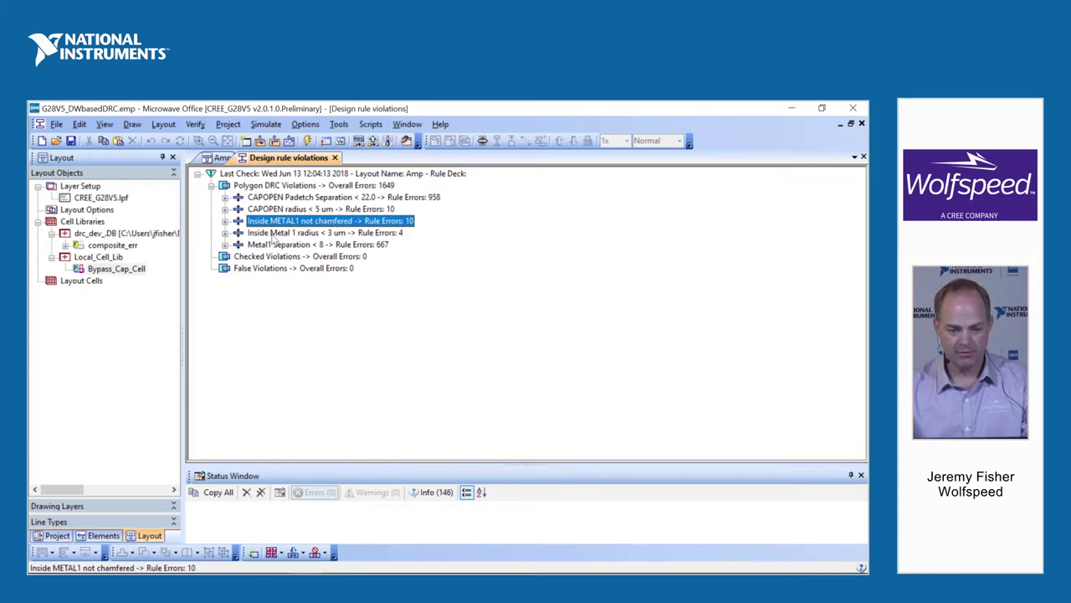
pyautogui.click(277, 234)
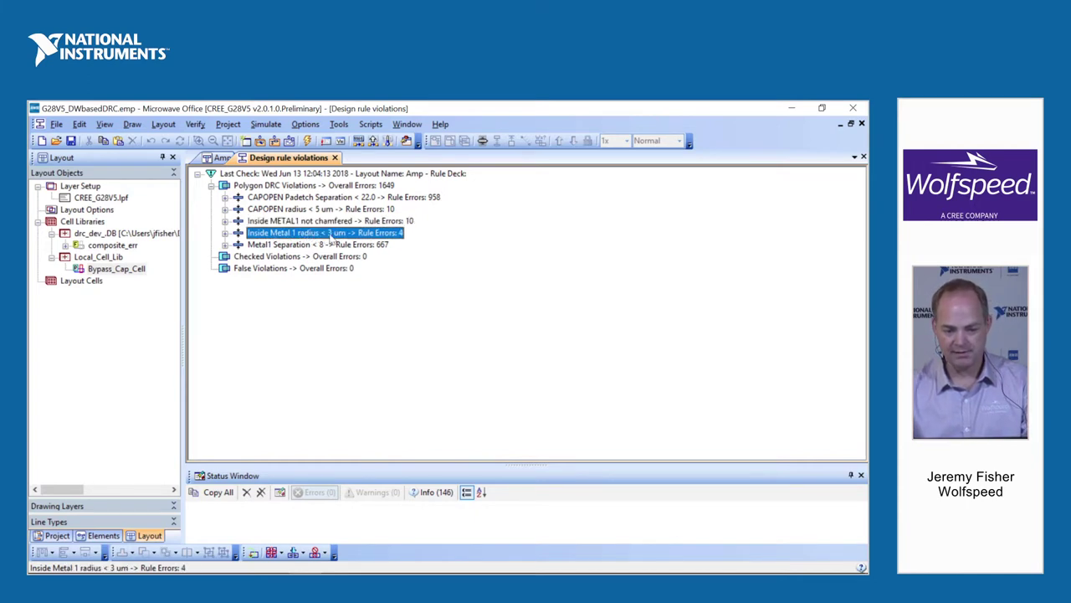
pyautogui.click(307, 210)
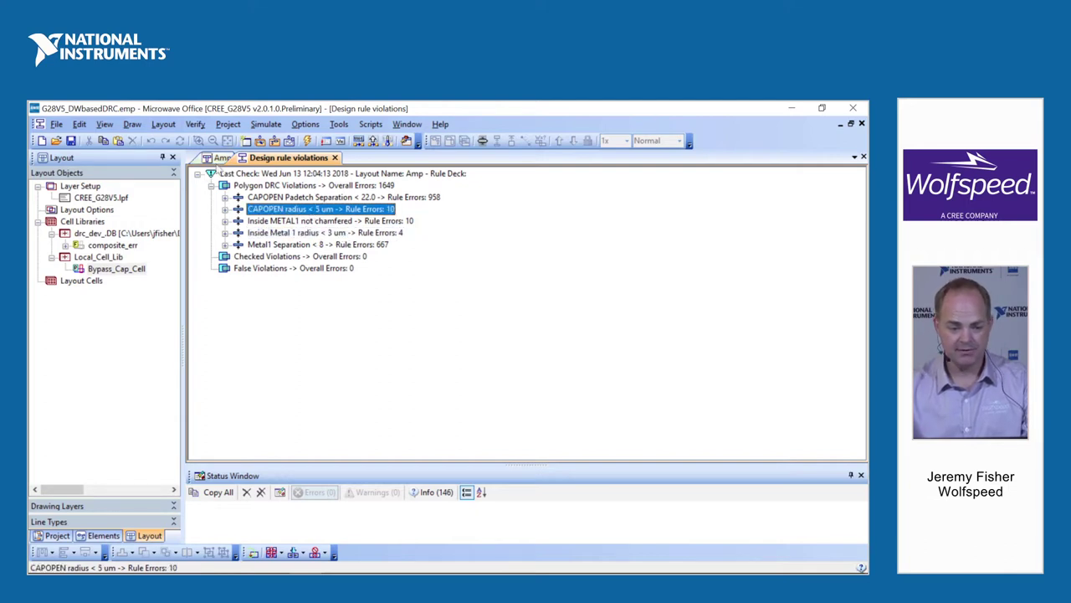
pyautogui.click(221, 159)
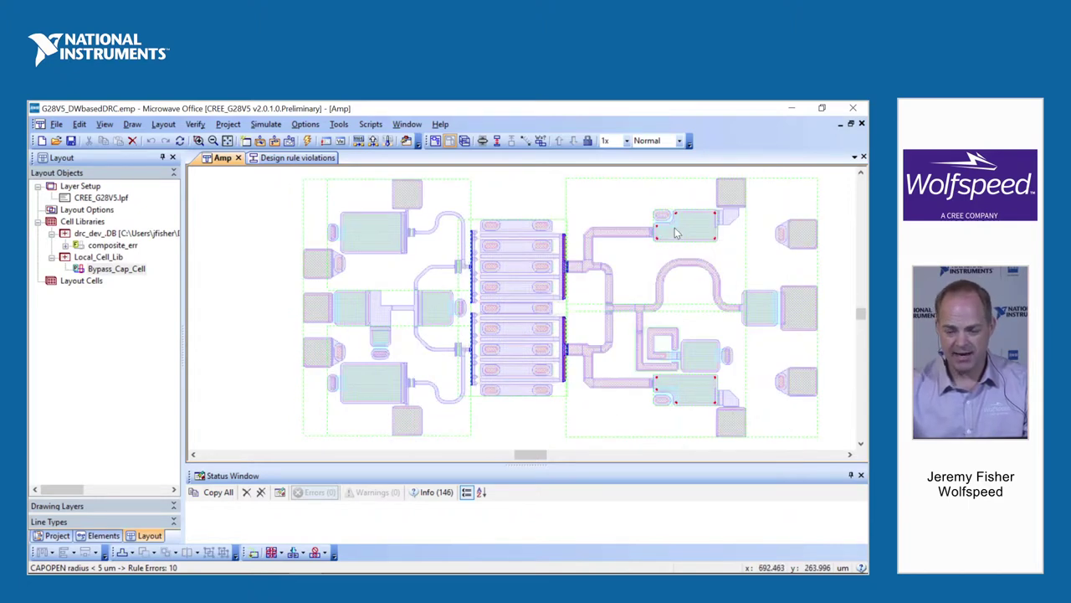
pyautogui.scroll(3, 678, 233)
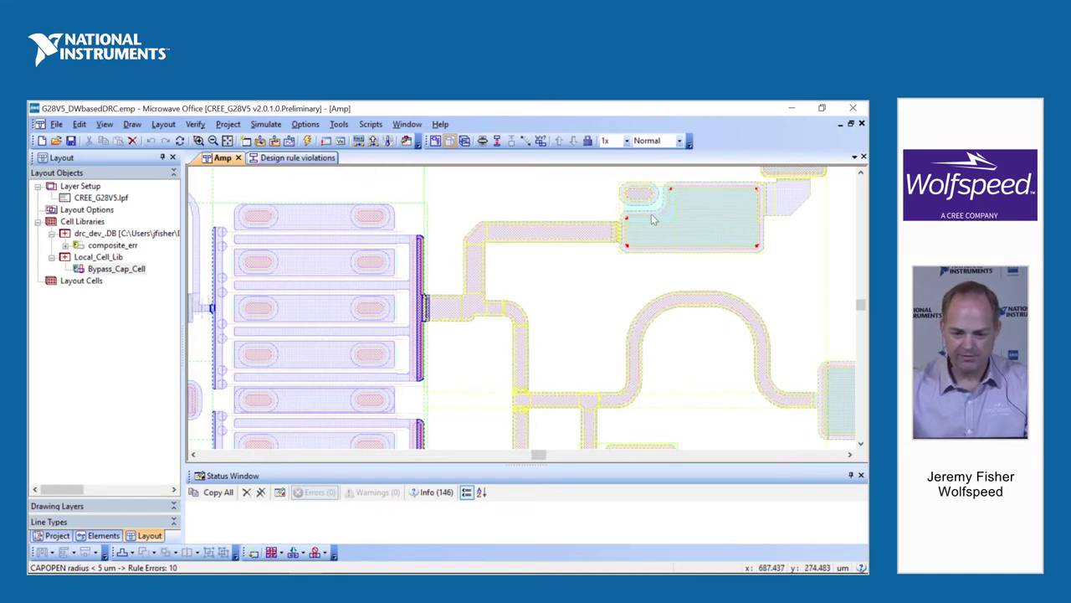
pyautogui.scroll(5, 645, 215)
pyautogui.scroll(4, 570, 209)
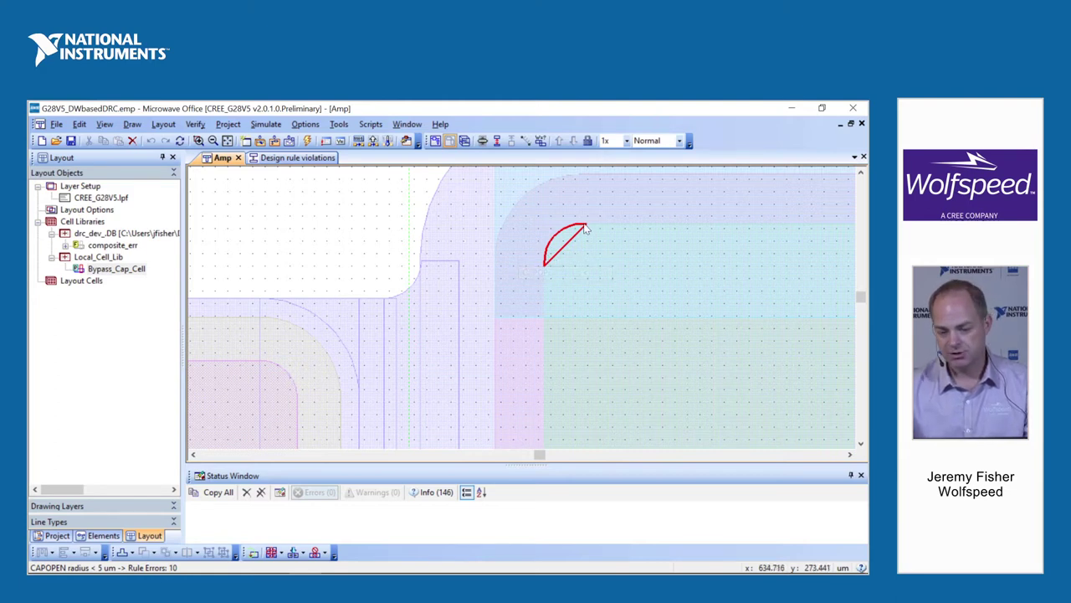
pyautogui.scroll(-2, 586, 228)
pyautogui.scroll(-2, 585, 228)
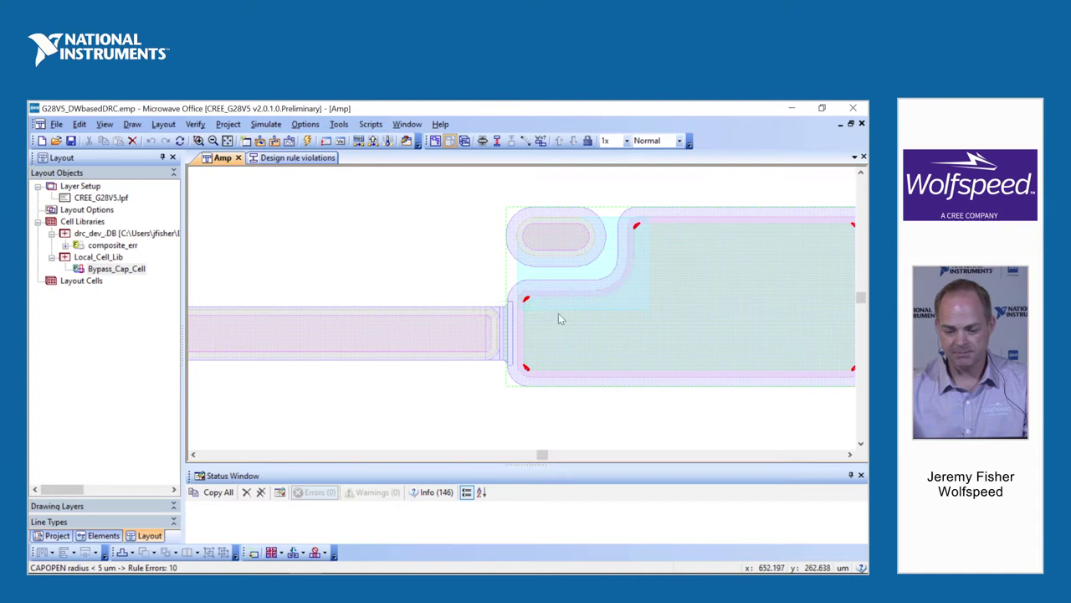
pyautogui.scroll(-3, 559, 315)
# Step: In the violations list, expand Inside METAL1 not chamfered to show its 10 violations
pyautogui.click(269, 158)
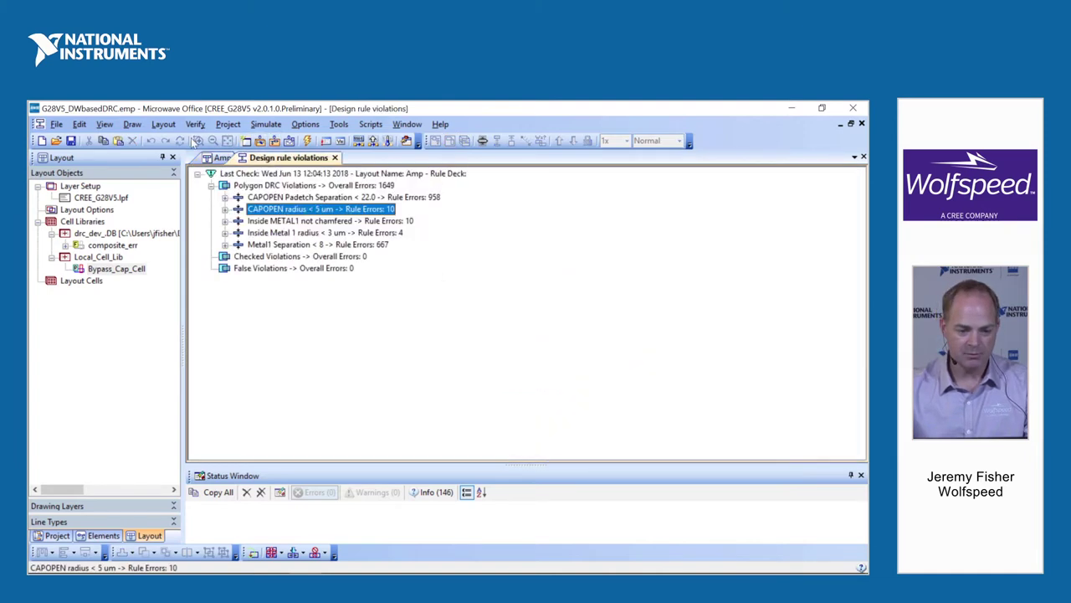
pyautogui.click(272, 222)
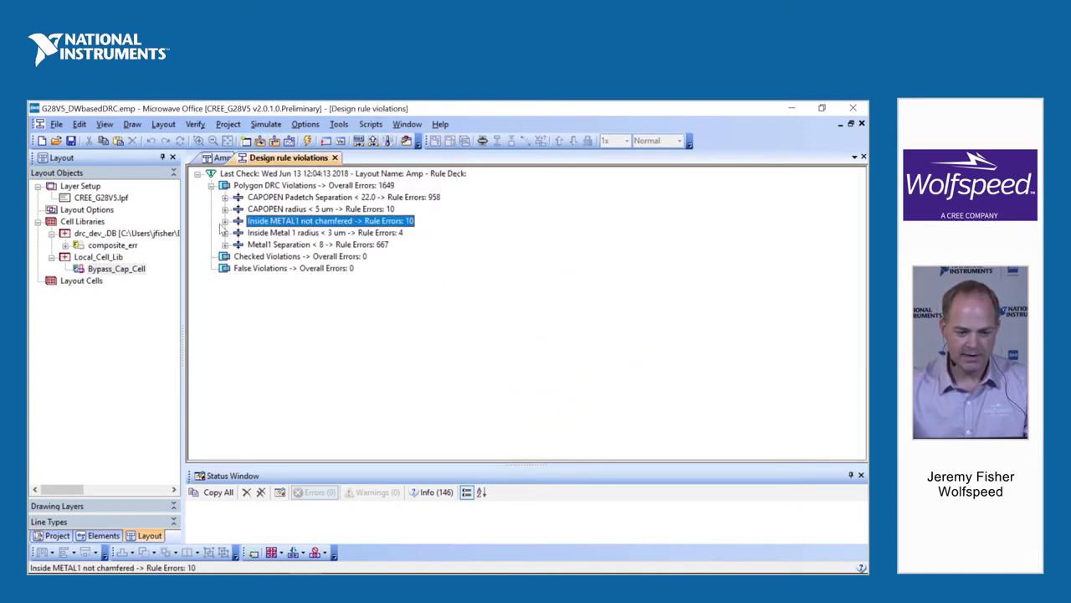
pyautogui.click(225, 221)
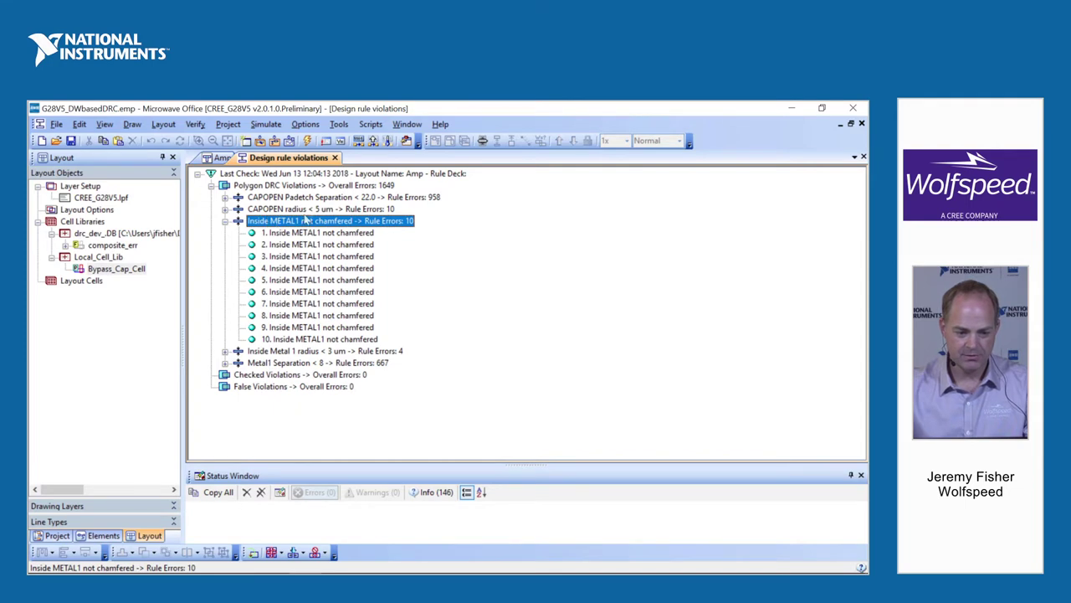
# Step: Zoom the Amp layout onto the red unchamfered-corner markers near the input transistor
pyautogui.click(222, 157)
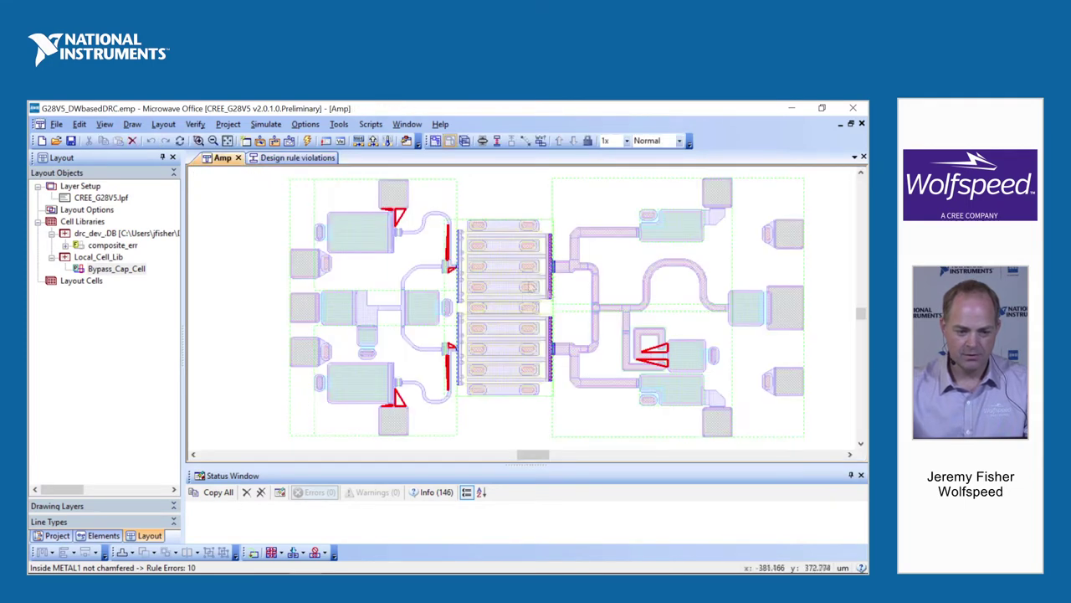
pyautogui.click(659, 356)
pyautogui.scroll(5, 657, 355)
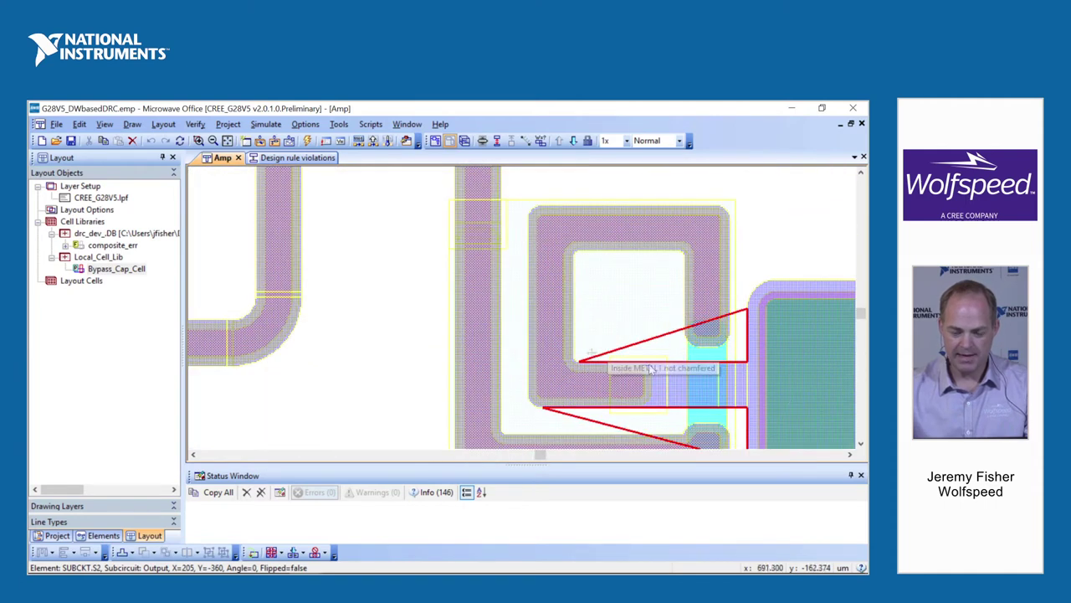
pyautogui.scroll(-5, 574, 343)
pyautogui.scroll(-2, 561, 341)
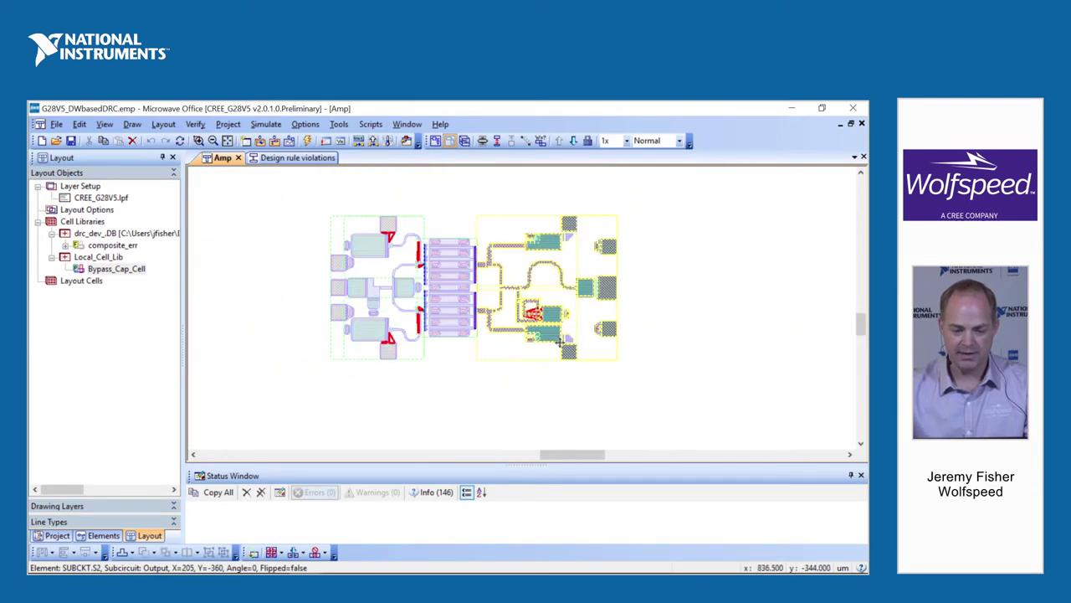
pyautogui.scroll(3, 391, 243)
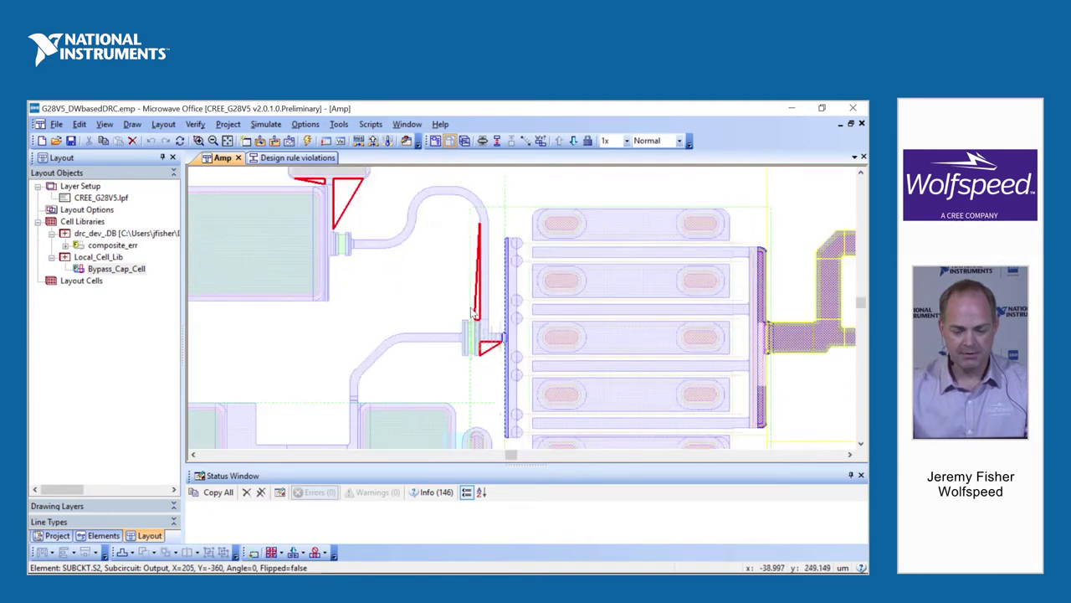
pyautogui.scroll(3, 471, 313)
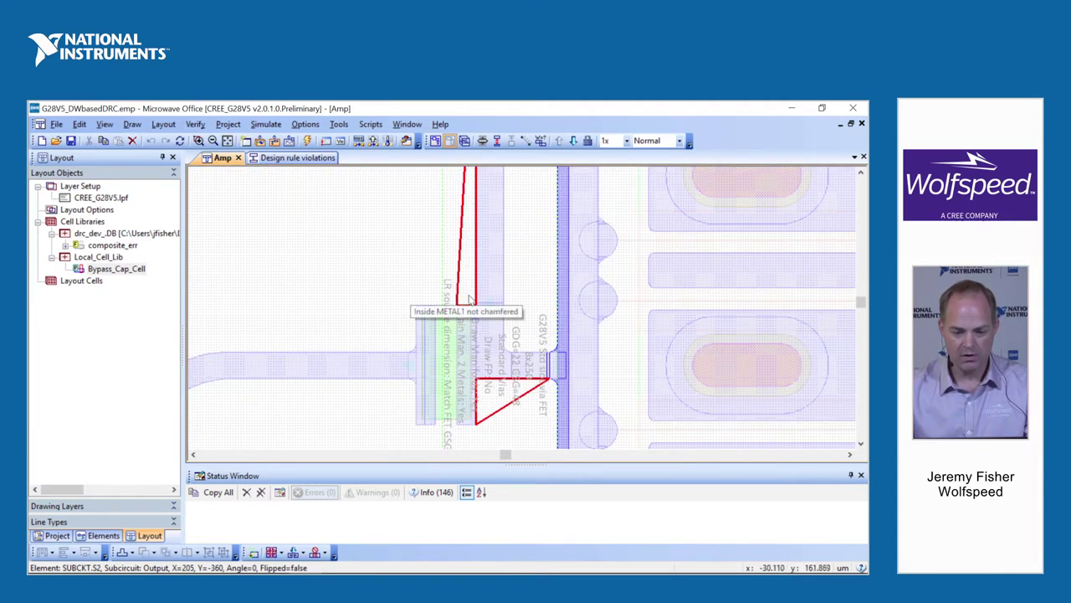
pyautogui.scroll(2, 469, 298)
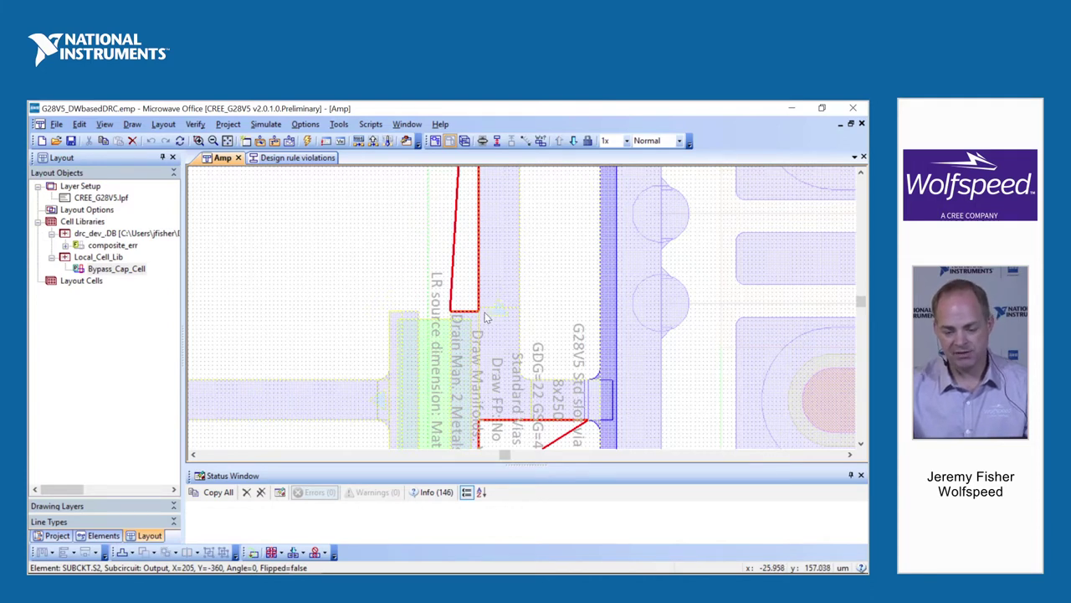
pyautogui.scroll(2, 485, 316)
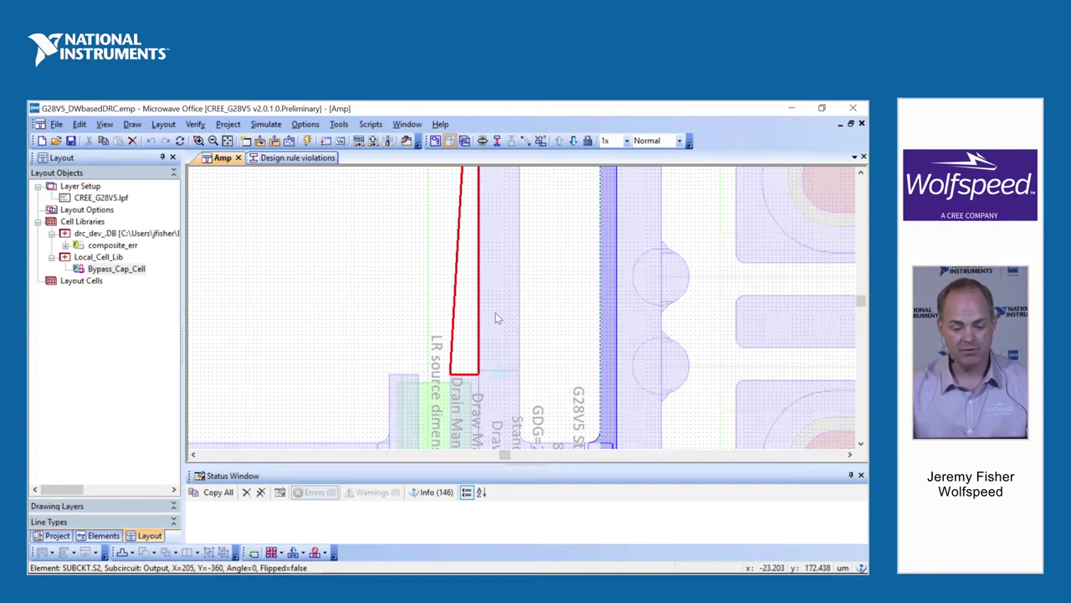
pyautogui.scroll(-1, 485, 337)
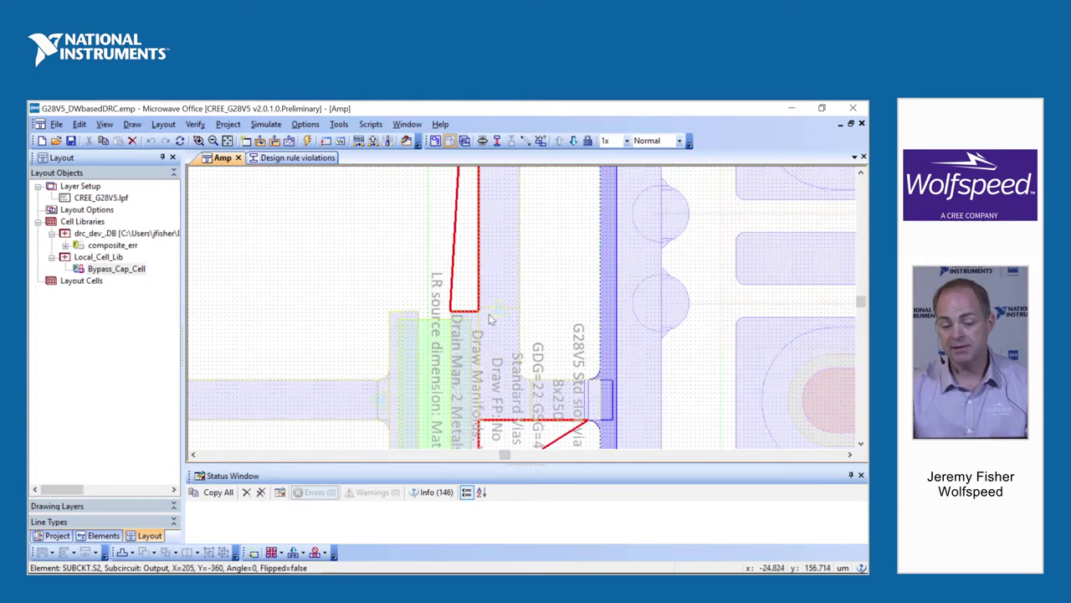
pyautogui.scroll(1, 486, 321)
pyautogui.scroll(2, 486, 322)
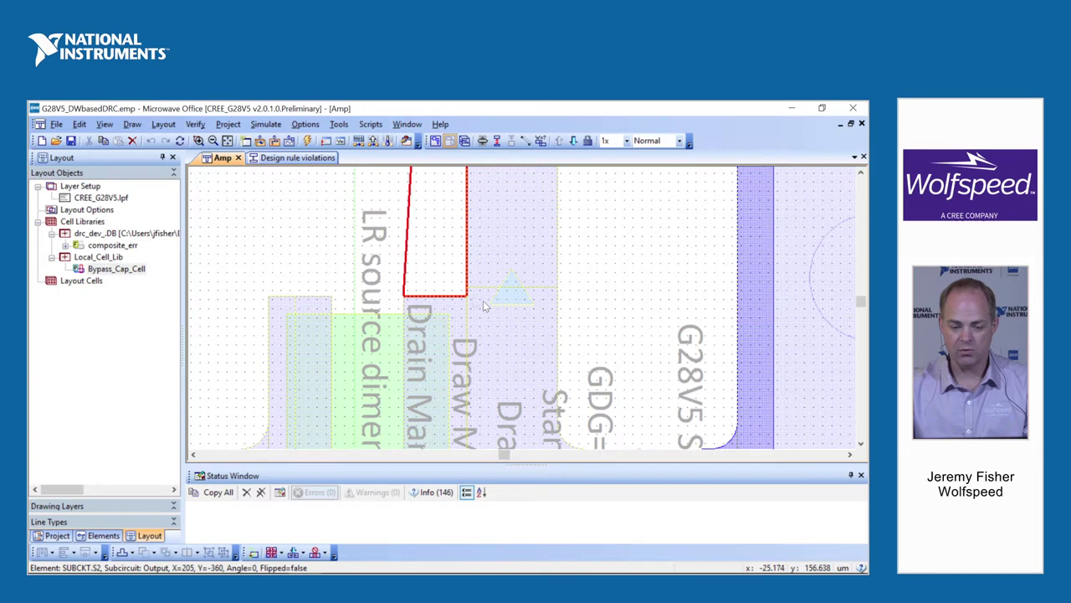
pyautogui.moveTo(464, 300)
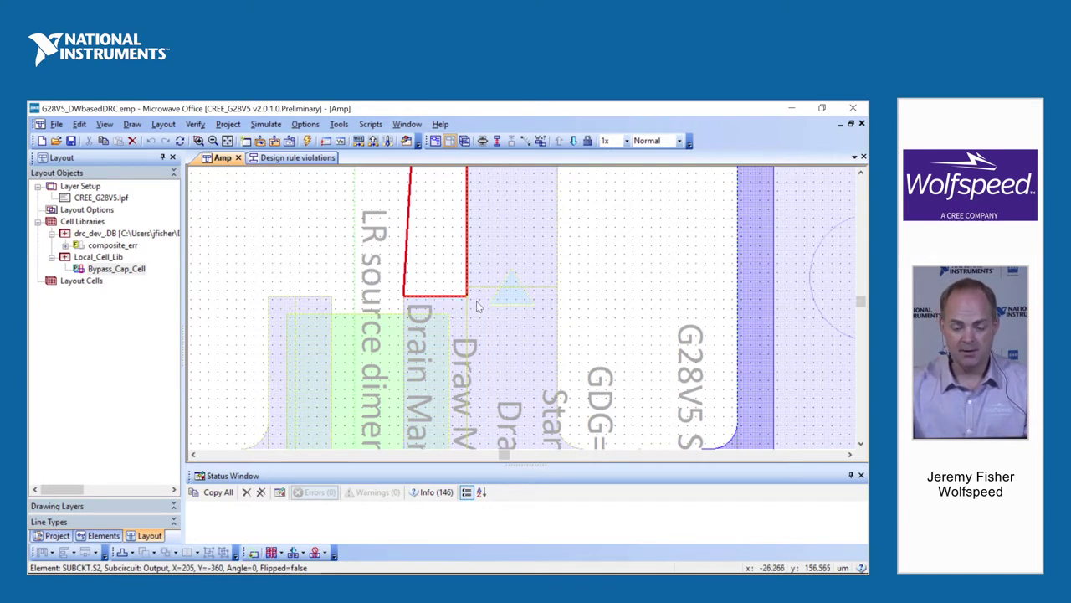
pyautogui.scroll(3, 480, 306)
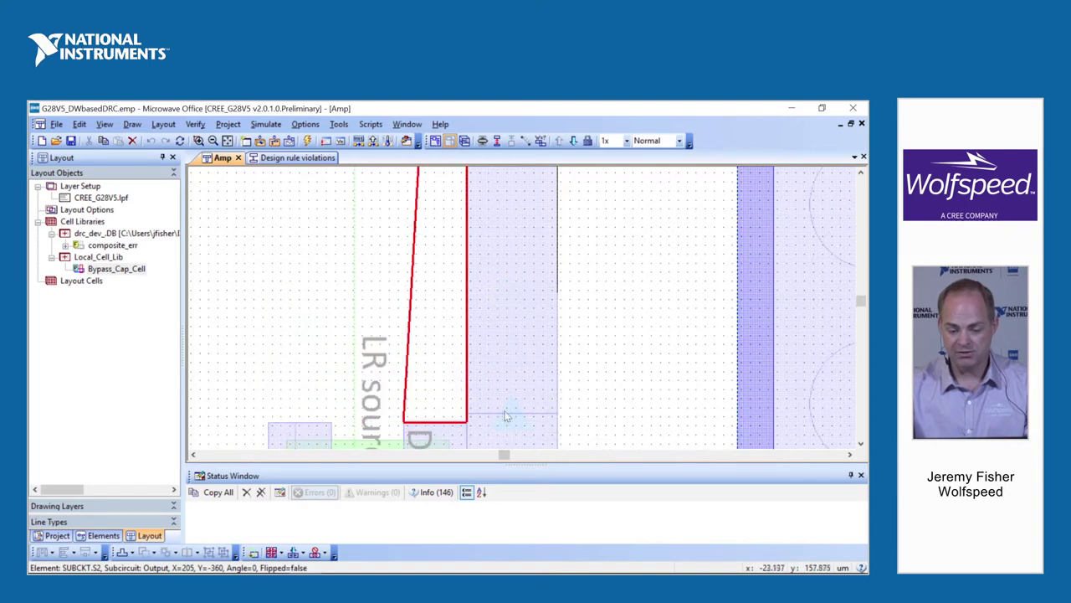
pyautogui.scroll(-2, 502, 416)
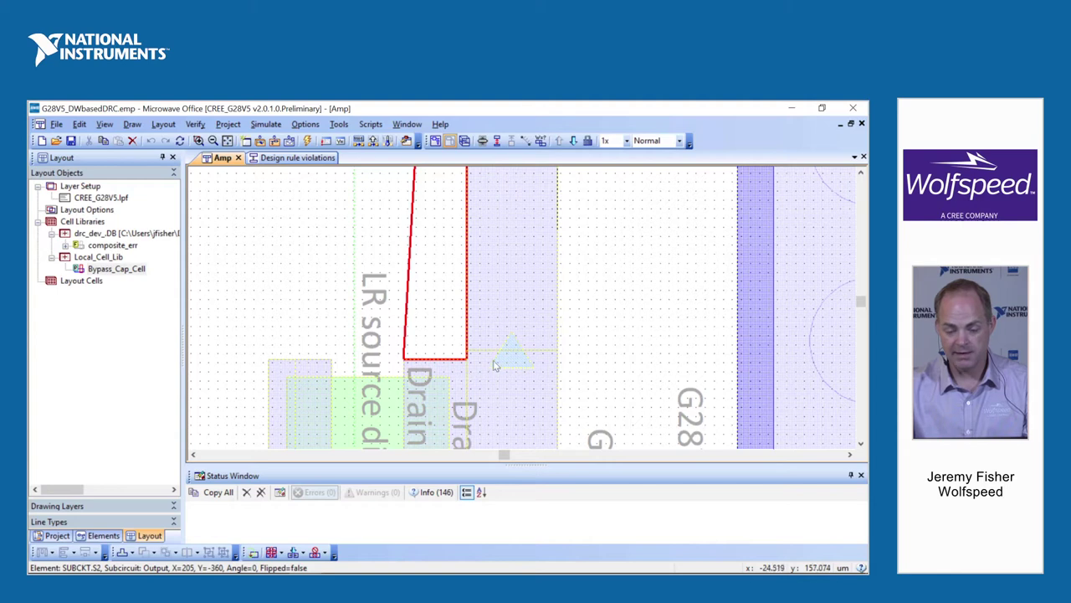
pyautogui.scroll(-4, 500, 335)
pyautogui.scroll(5, 331, 193)
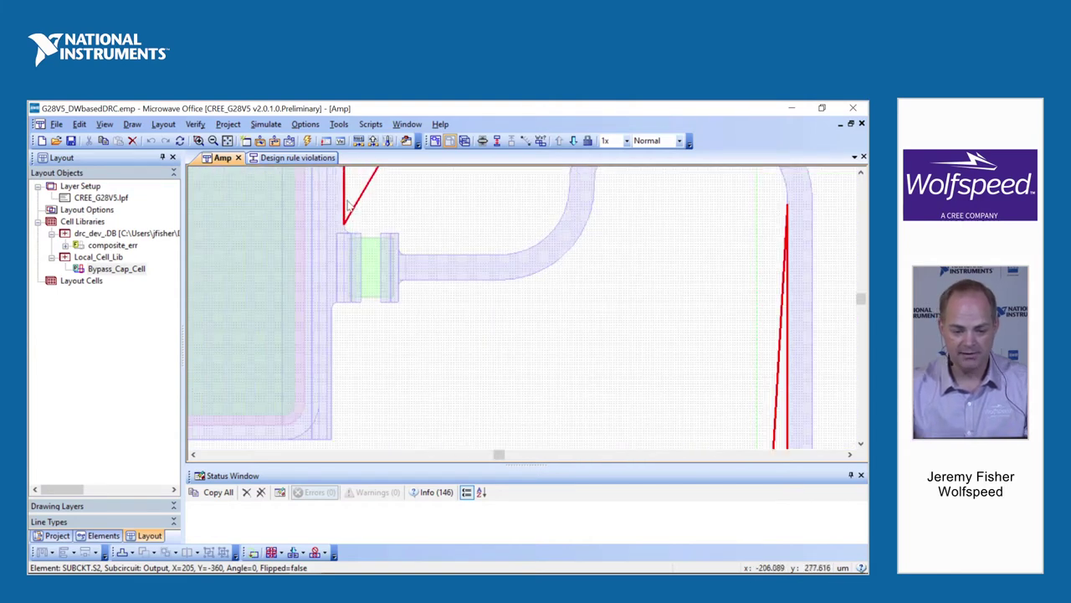
pyautogui.scroll(-2, 366, 259)
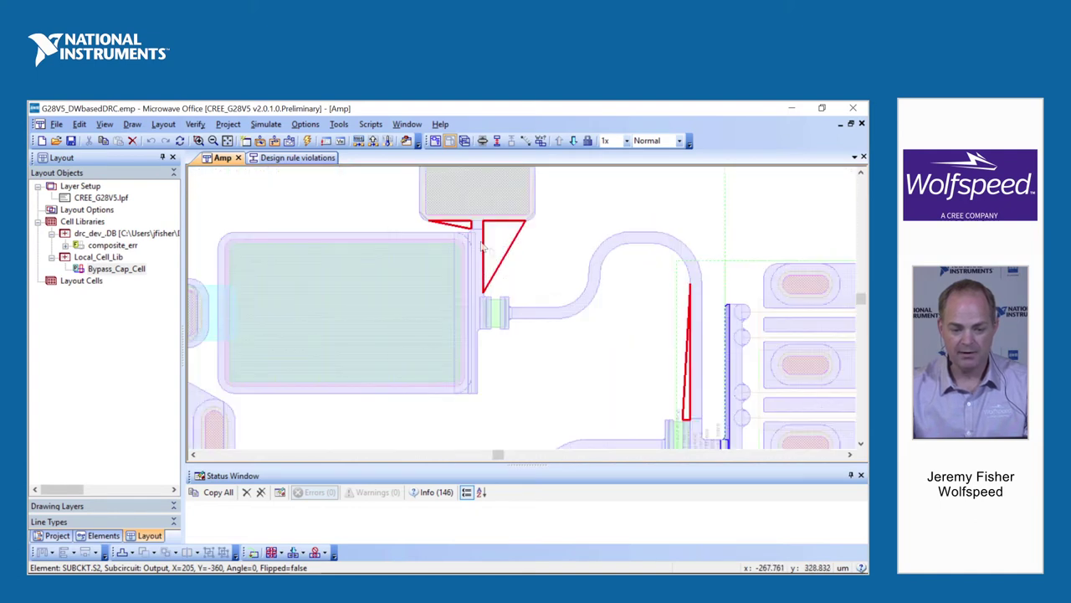
pyautogui.scroll(1, 481, 311)
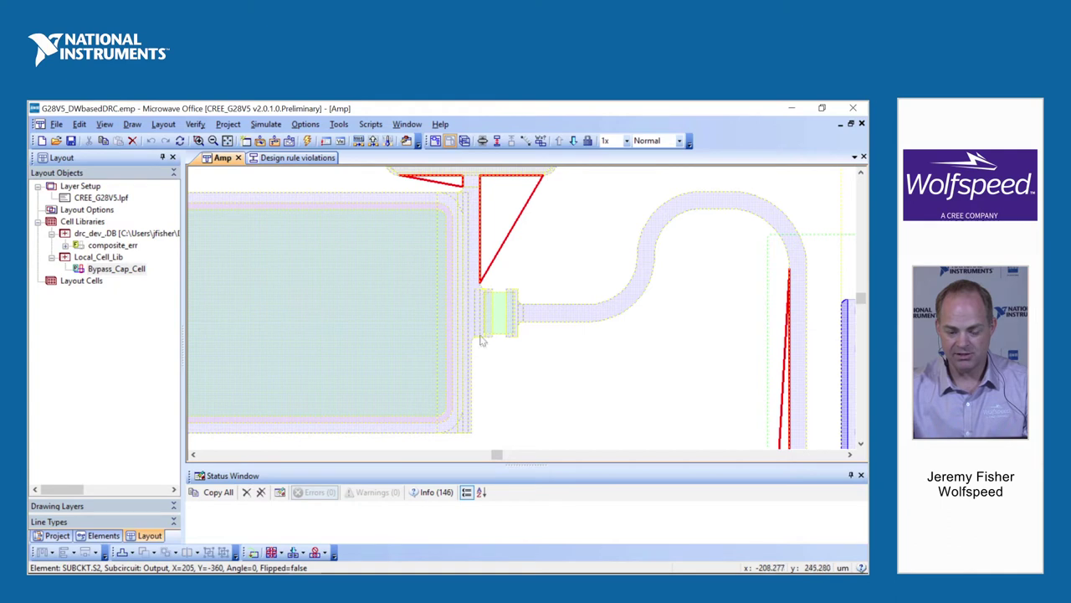
pyautogui.scroll(1, 488, 293)
pyautogui.scroll(3, 488, 293)
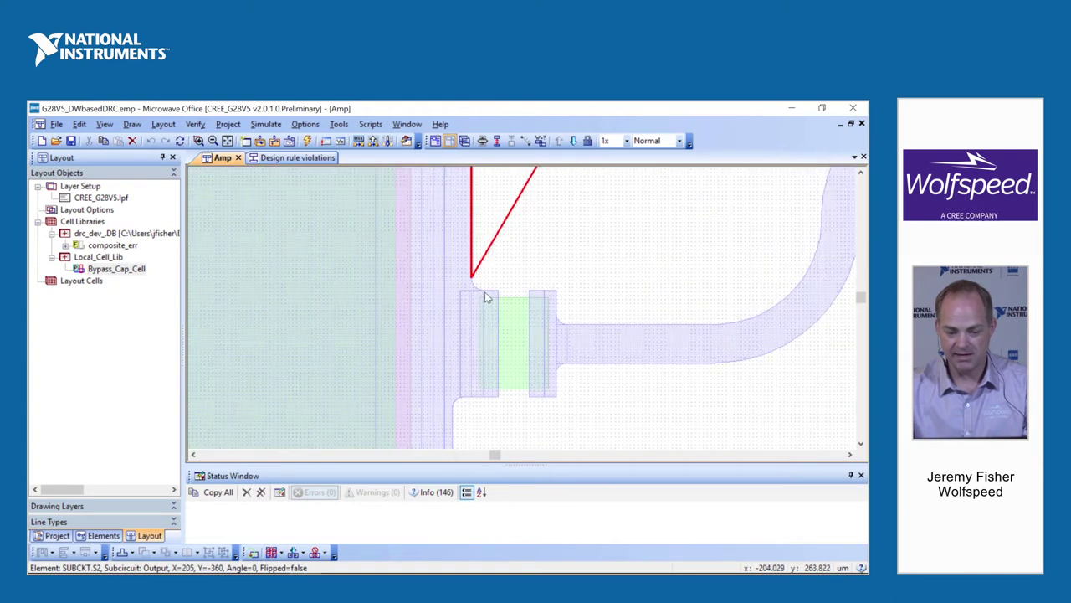
pyautogui.moveTo(452, 277)
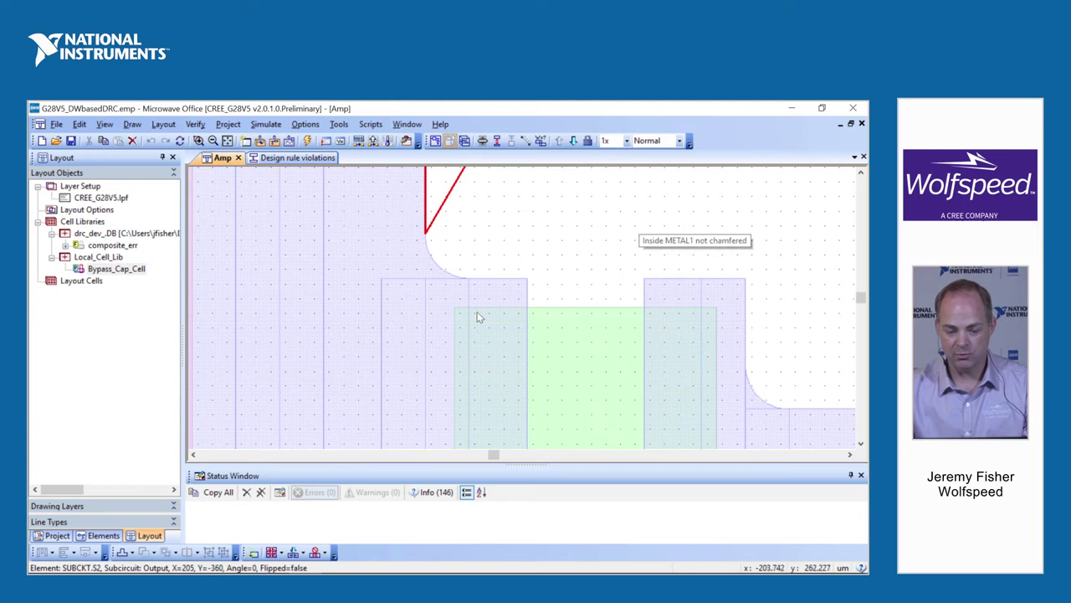
pyautogui.scroll(-5, 477, 317)
pyautogui.scroll(-2, 479, 295)
pyautogui.scroll(2, 619, 333)
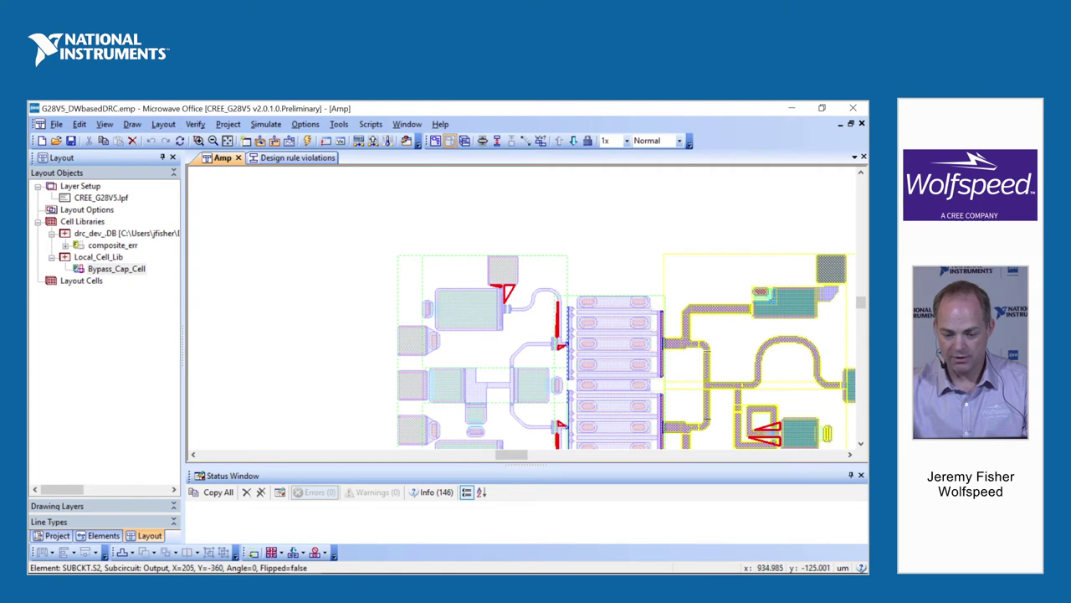
pyautogui.scroll(3, 795, 437)
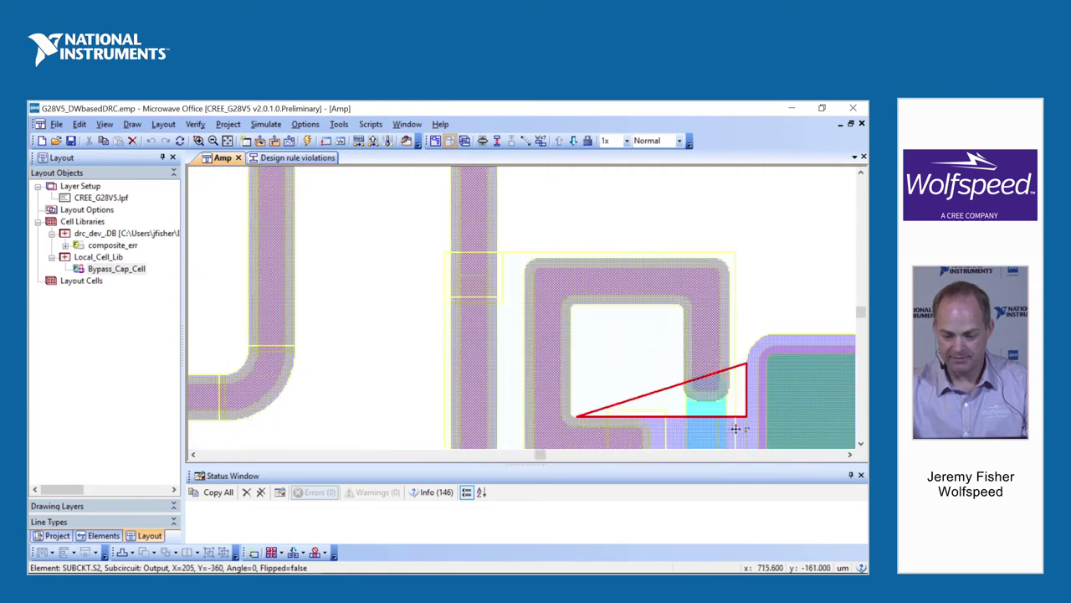
pyautogui.scroll(2, 734, 368)
pyautogui.scroll(-1, 733, 289)
pyautogui.scroll(1, 733, 285)
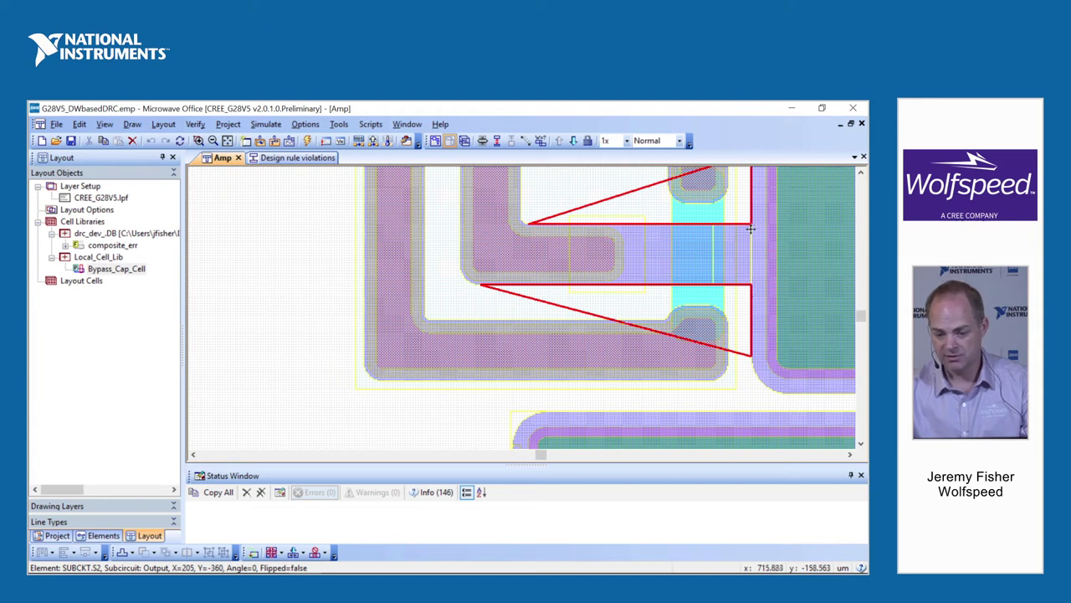
# Step: Zoom out until the entire Amp layout and its red markers fit the window
pyautogui.scroll(-4, 727, 287)
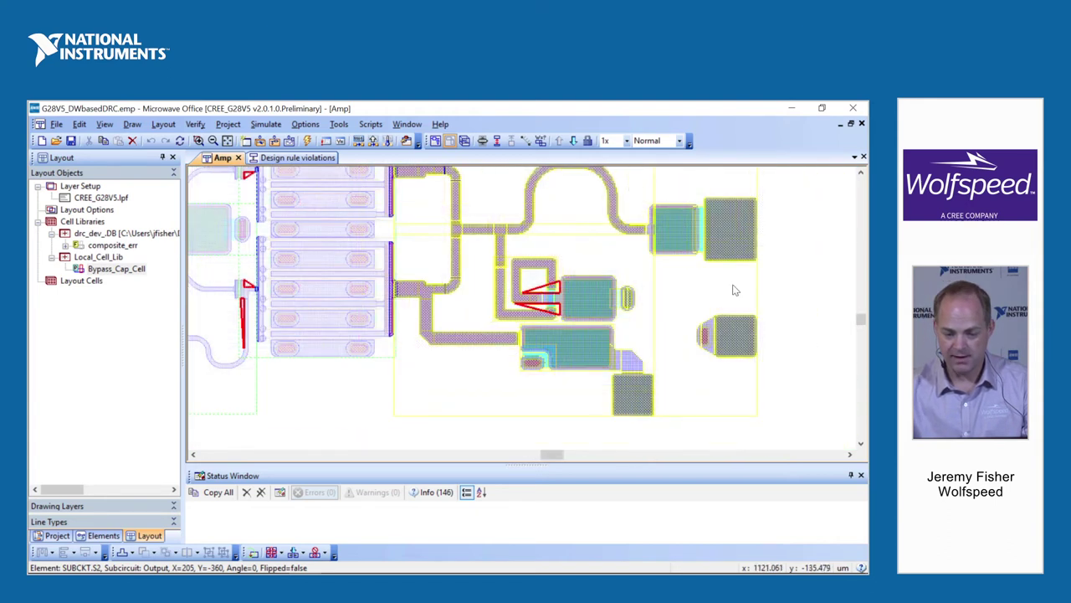
pyautogui.scroll(-2, 732, 289)
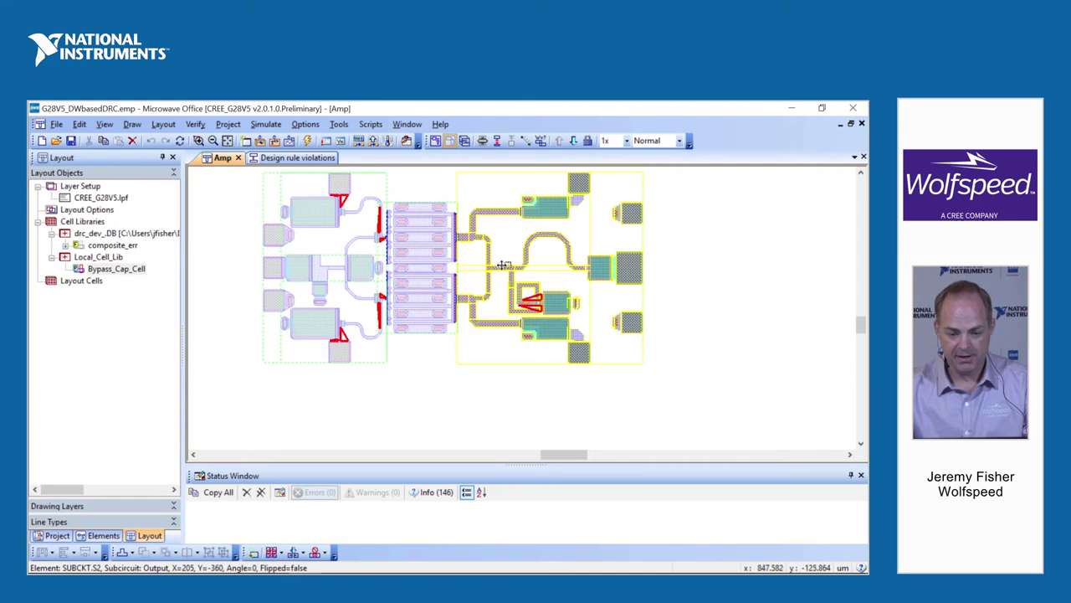